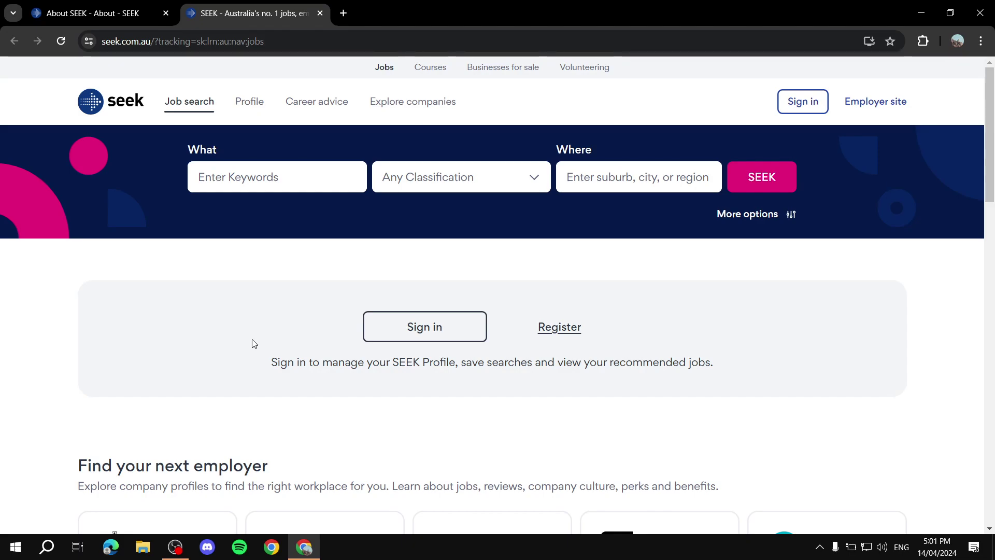
# Switch to the About SEEK tab and scroll through its company overview
pyautogui.hotkey('ctrl', 'shift', 'Tab')
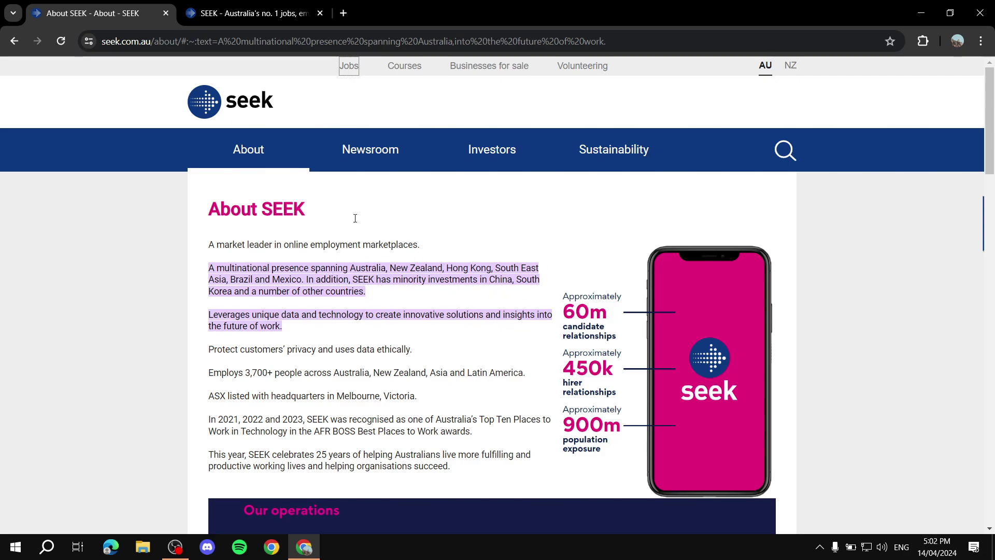
pyautogui.scroll(-3, 422, 320)
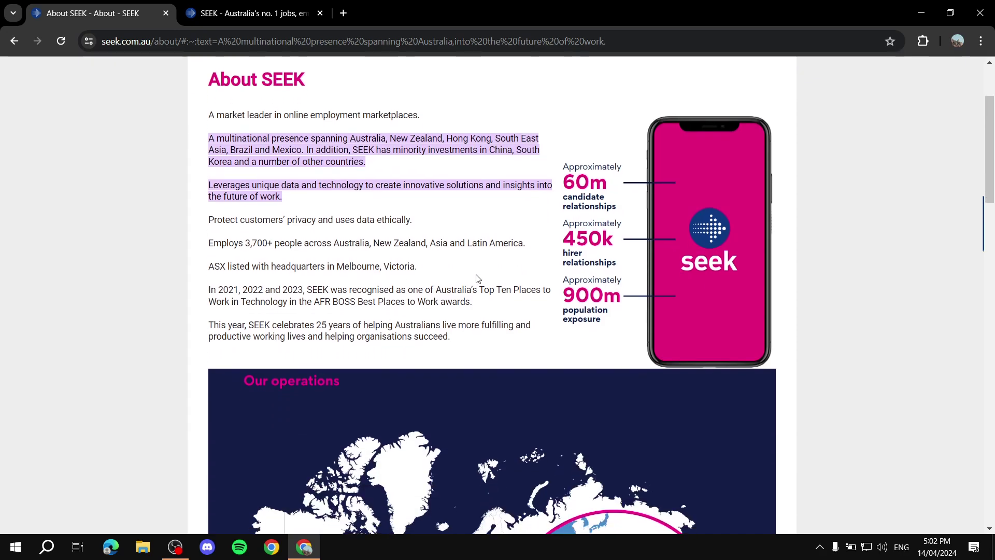
pyautogui.scroll(-3, 506, 227)
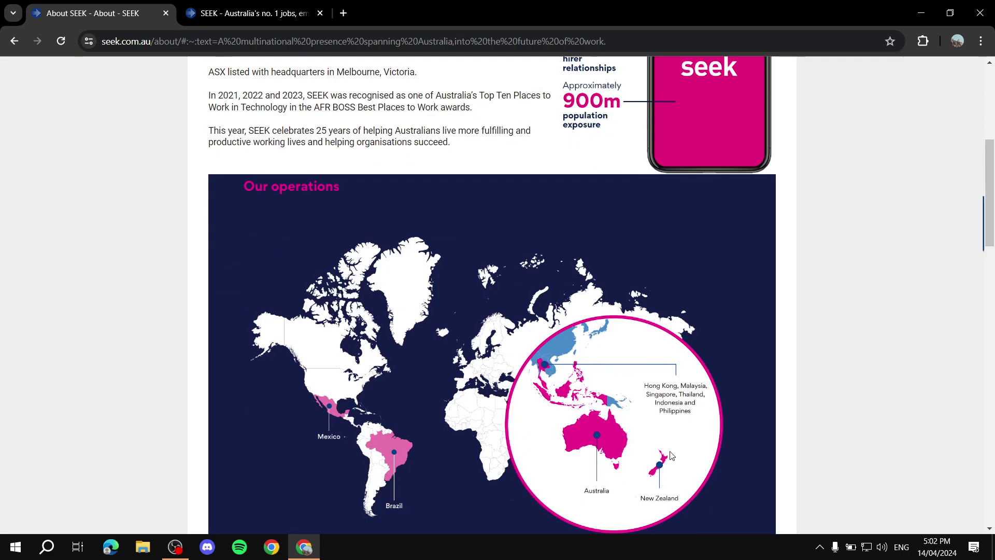
pyautogui.scroll(6, 500, 397)
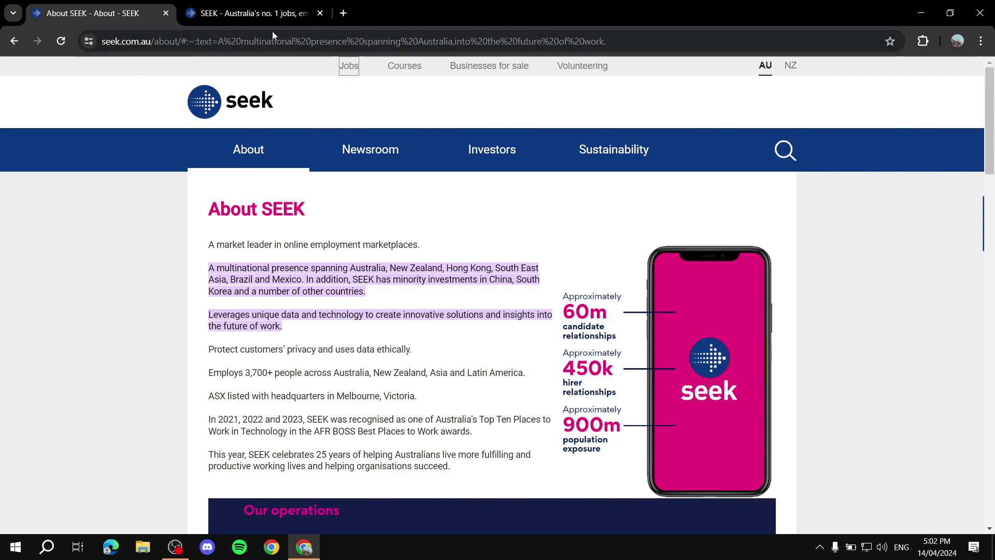
# Load seek.com in the SEEK jobs tab and close the About SEEK tab
pyautogui.click(254, 13)
pyautogui.click(255, 41)
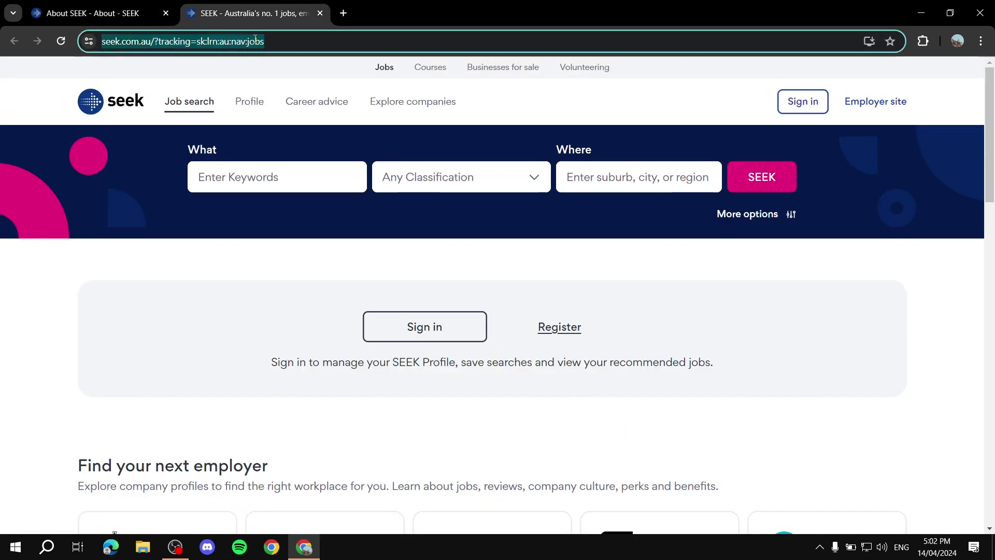
pyautogui.write('seek.com')
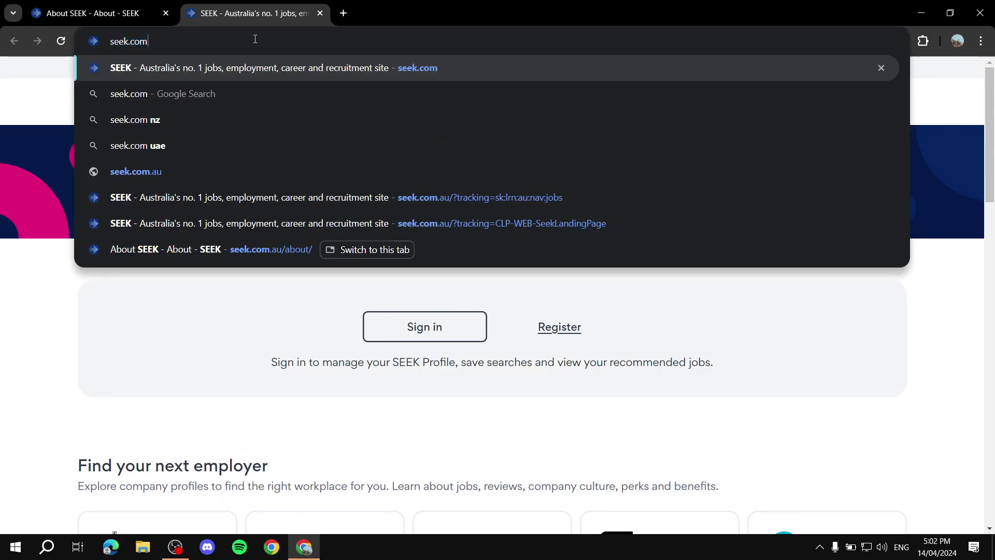
pyautogui.press('Return')
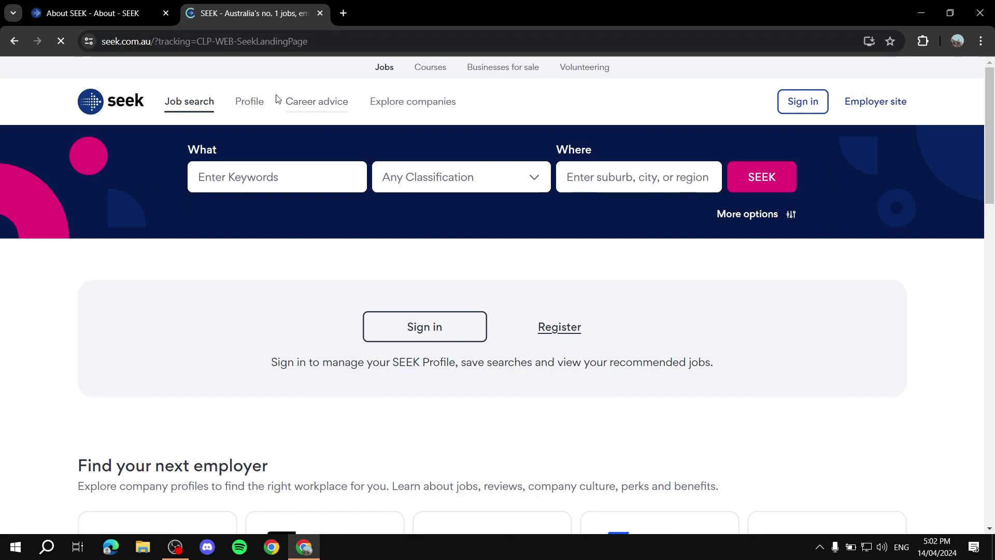
pyautogui.click(166, 13)
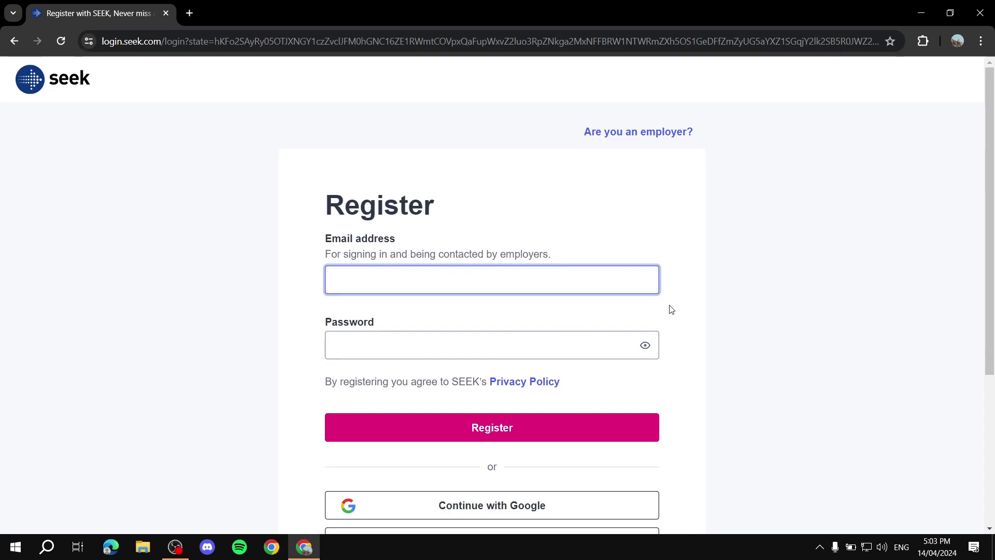
# Register with Continue with Google, choosing the Google account and allowing SEEK access
pyautogui.scroll(-1, 815, 324)
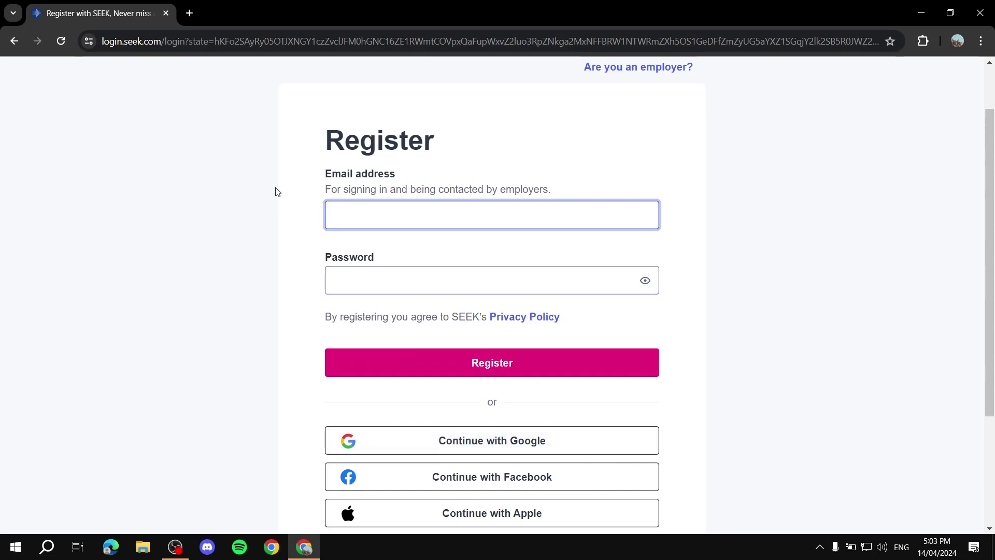
pyautogui.click(474, 443)
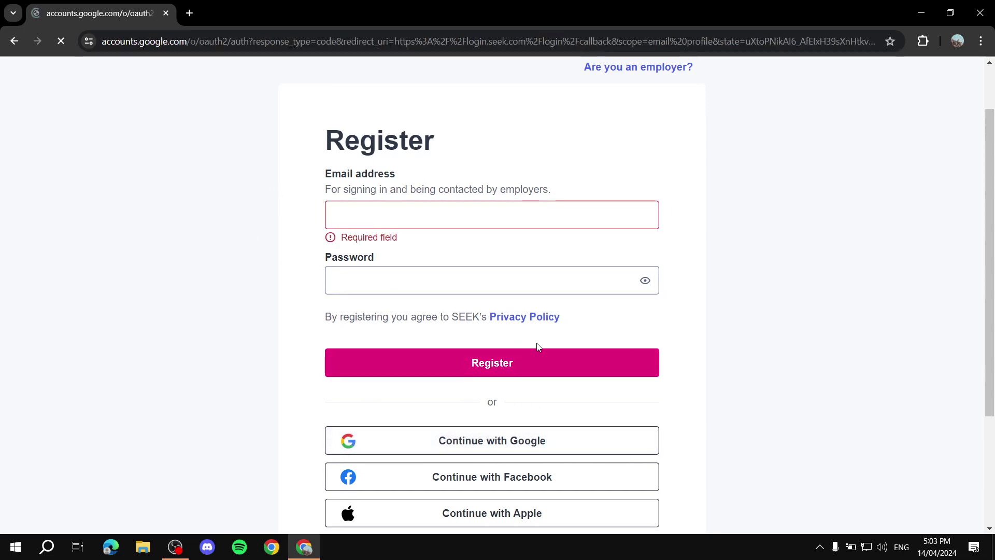
pyautogui.click(545, 274)
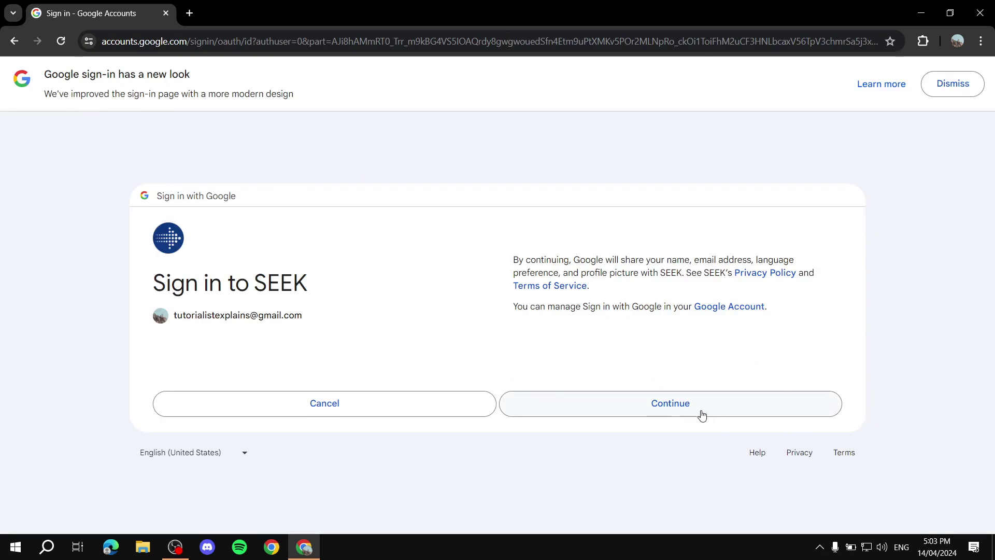
pyautogui.click(635, 409)
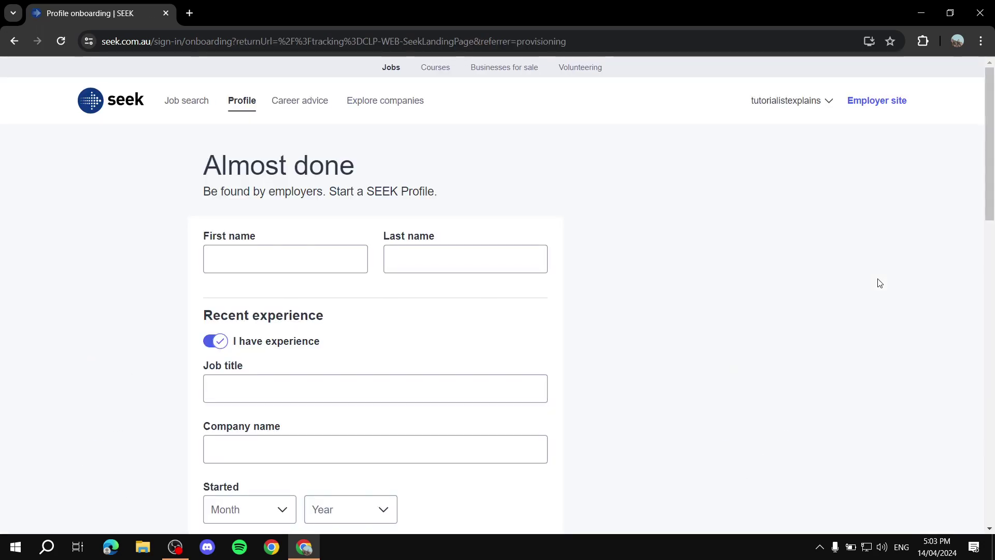
# Enter the first name and last name on the profile form
pyautogui.scroll(-3, 430, 237)
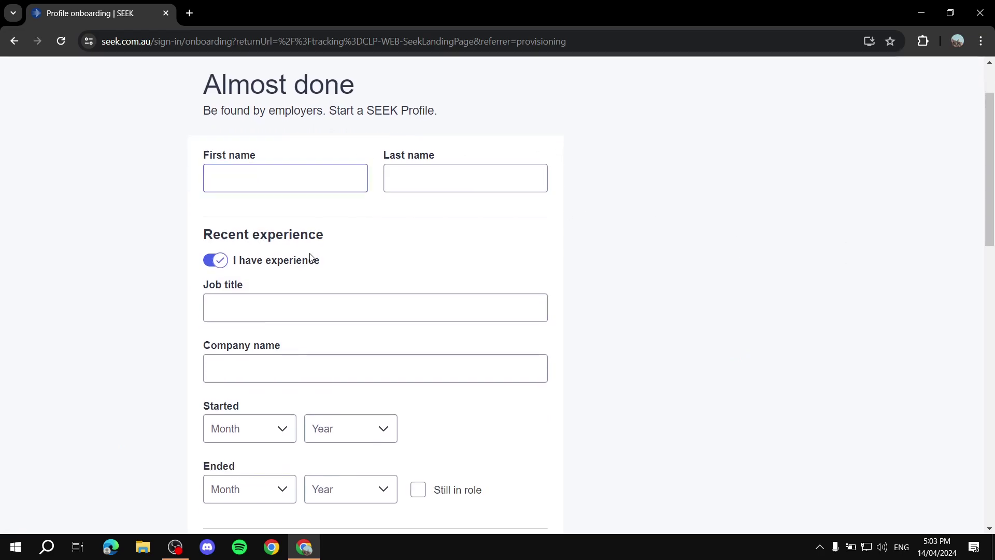
pyautogui.scroll(3, 402, 289)
pyautogui.click(271, 261)
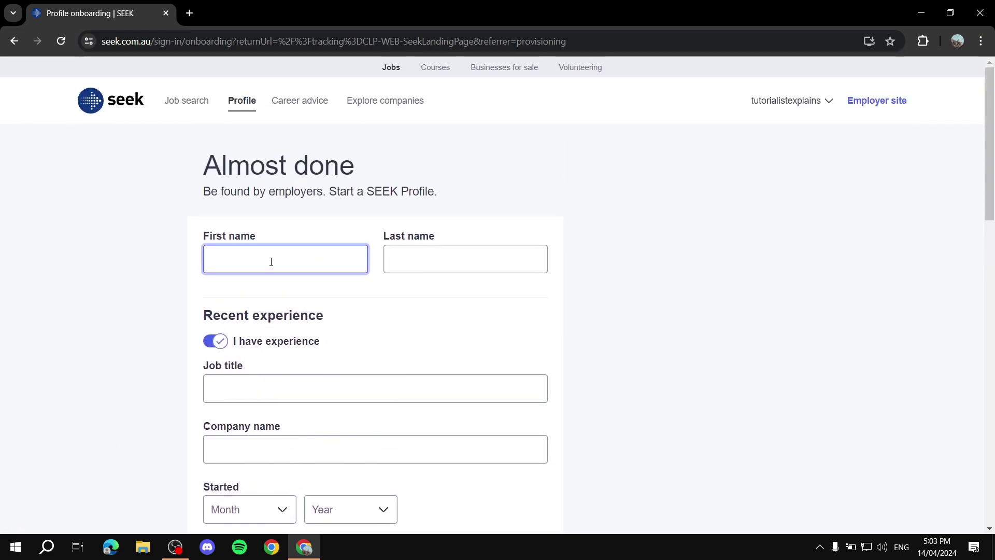
pyautogui.write('Tutorial')
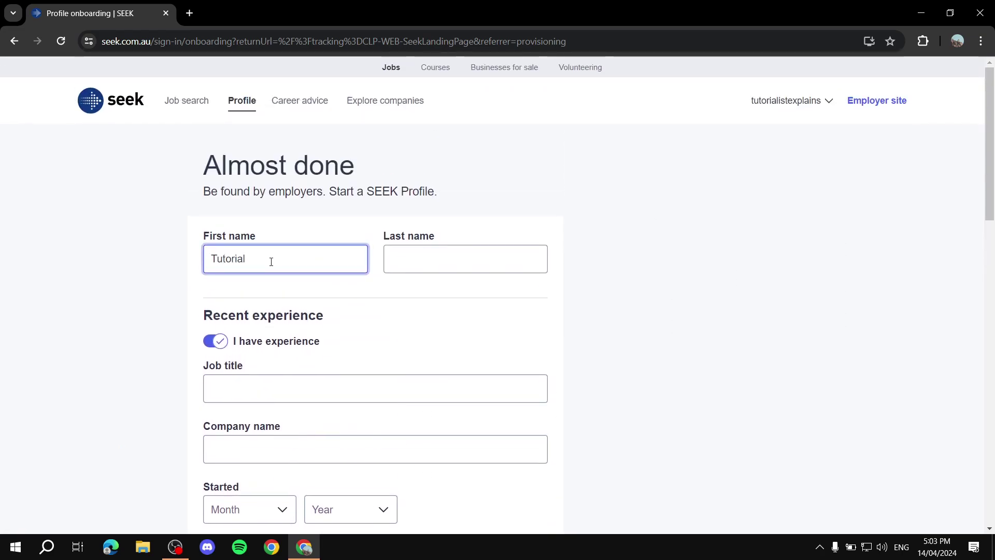
pyautogui.click(453, 254)
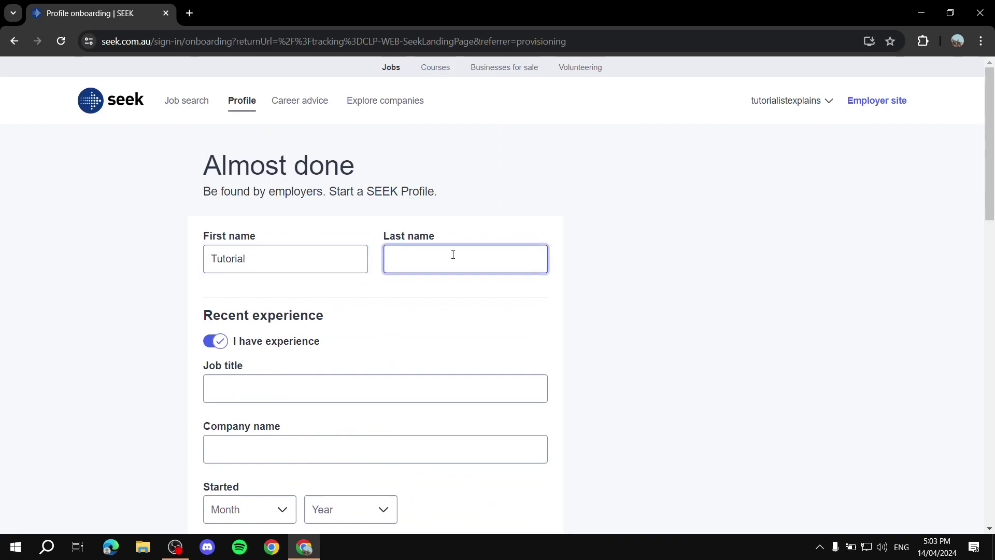
pyautogui.write('Explains')
pyautogui.click(633, 301)
pyautogui.scroll(-2, 628, 290)
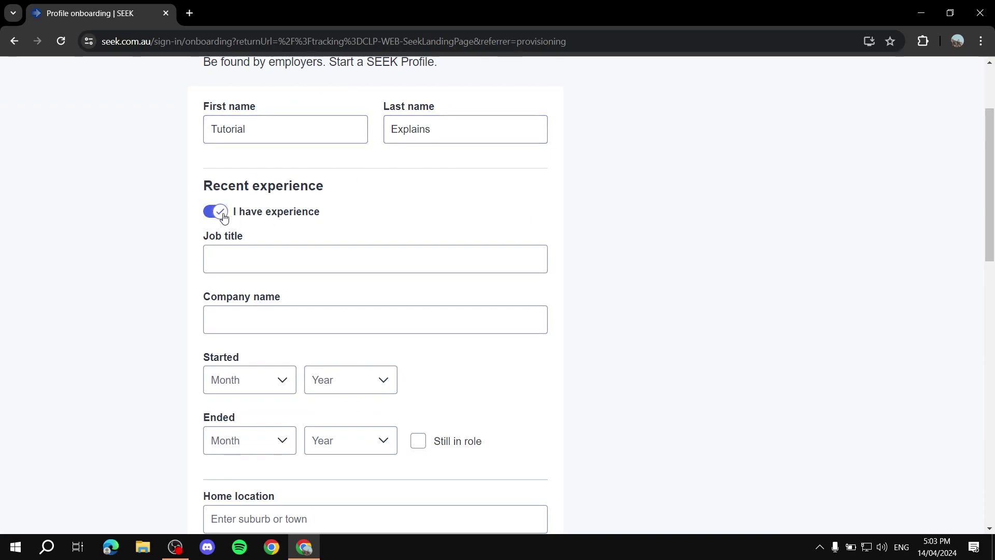
# Leave job title and company empty and switch off the I have experience toggle
pyautogui.click(253, 255)
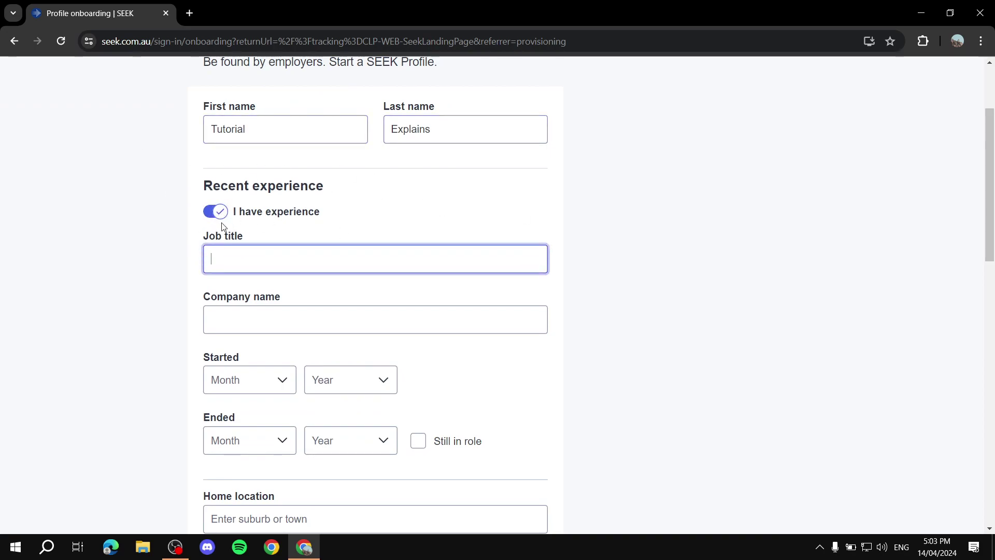
pyautogui.scroll(-2, 287, 317)
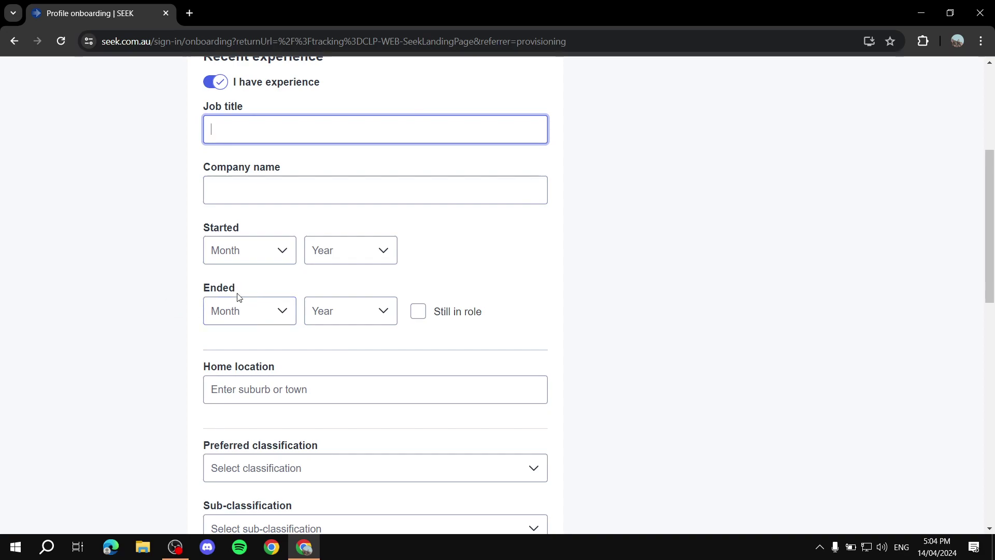
pyautogui.moveTo(198, 289); pyautogui.dragTo(270, 293)
pyautogui.click(270, 293)
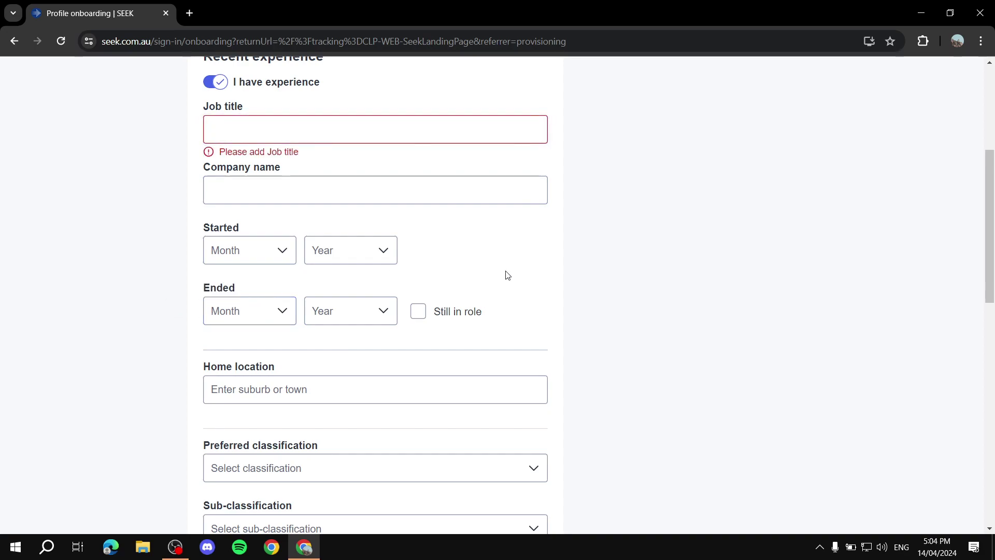
pyautogui.click(418, 311)
pyautogui.click(210, 311)
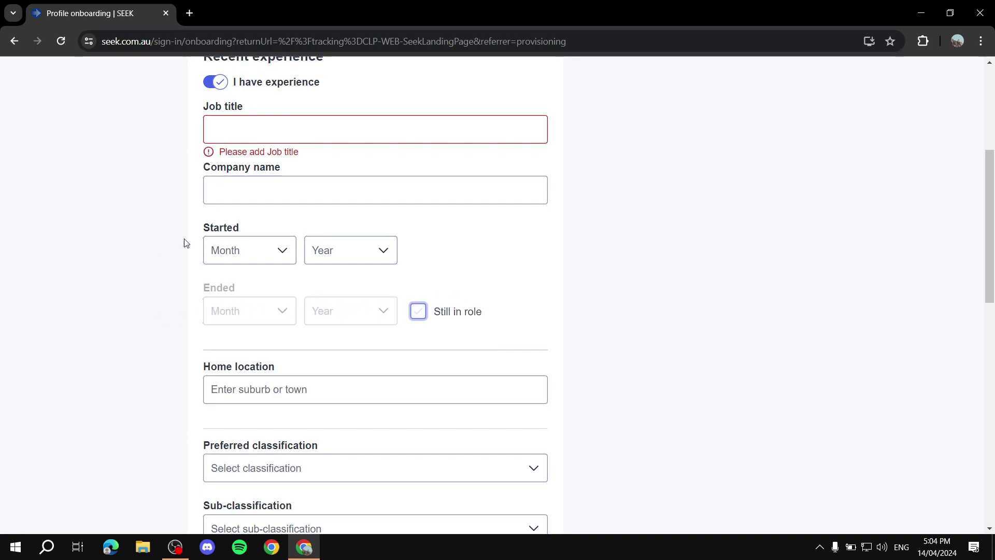
pyautogui.click(311, 199)
pyautogui.click(243, 156)
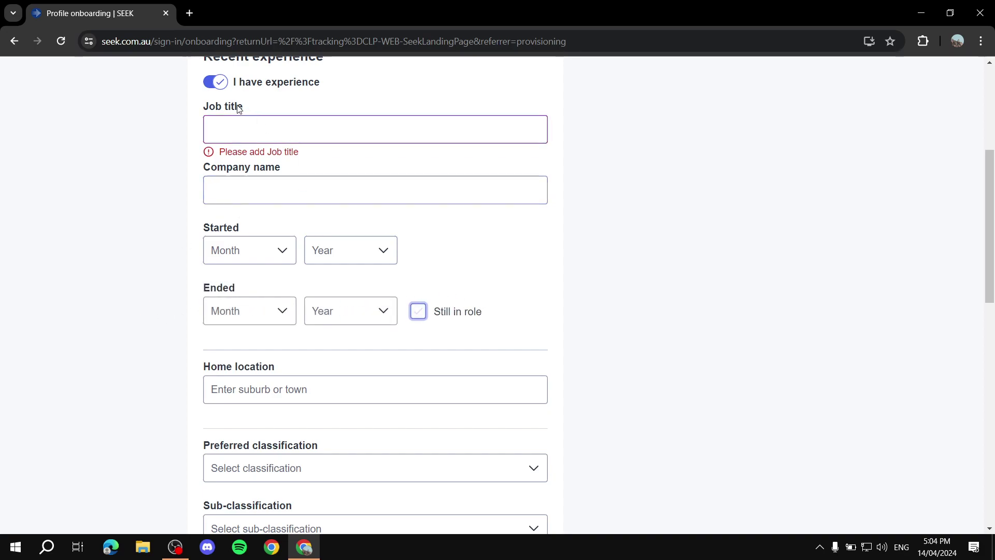
pyautogui.click(221, 83)
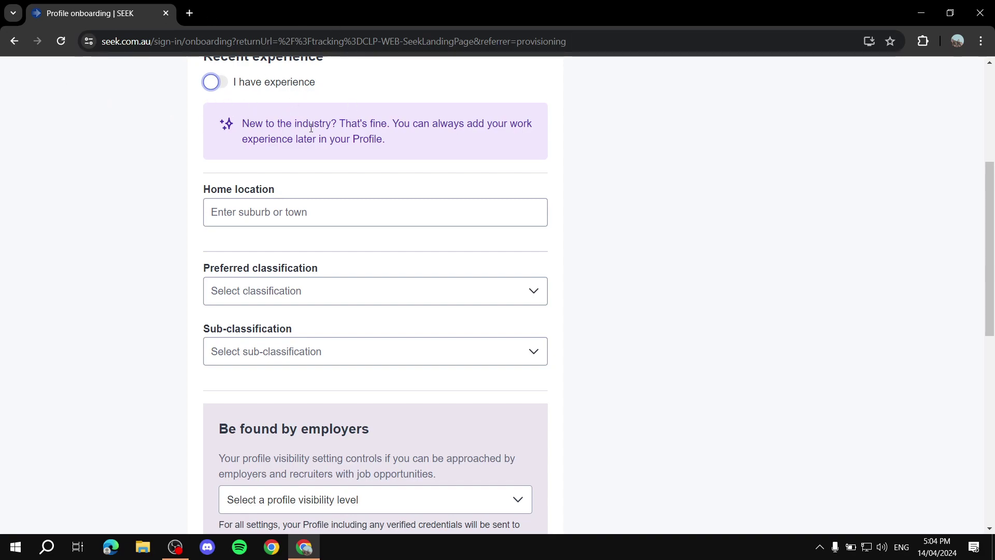
# Set the home location to Alexandria NSW 2015
pyautogui.click(351, 211)
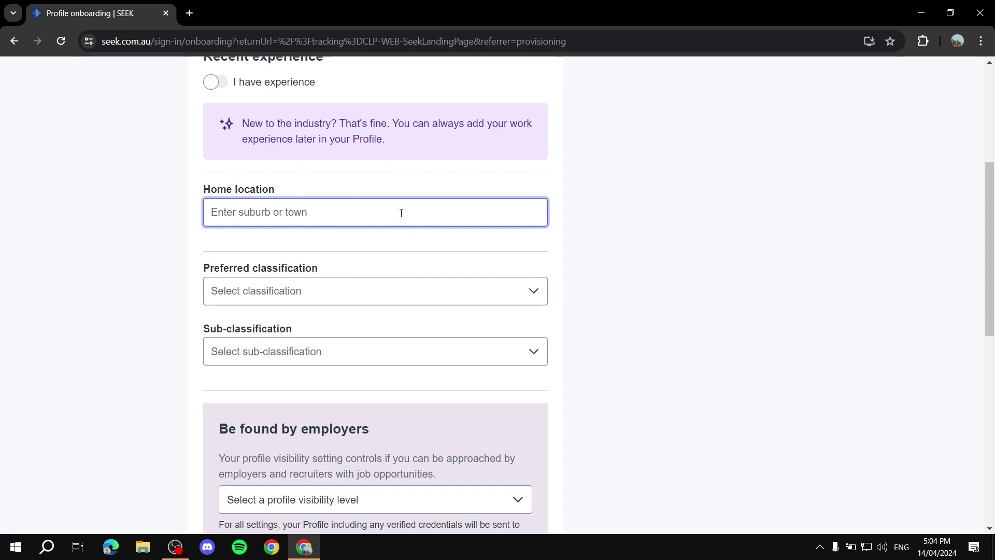
pyautogui.write('Al Ain')
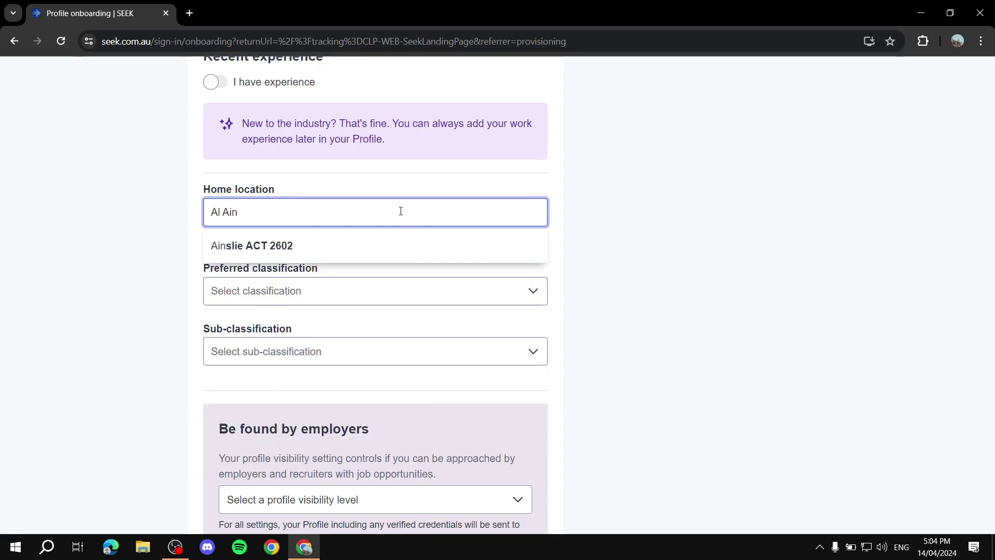
pyautogui.press('BackSpace')
pyautogui.press('BackSpace')
pyautogui.press('BackSpace')
pyautogui.press('BackSpace')
pyautogui.press('BackSpace')
pyautogui.press('BackSpace')
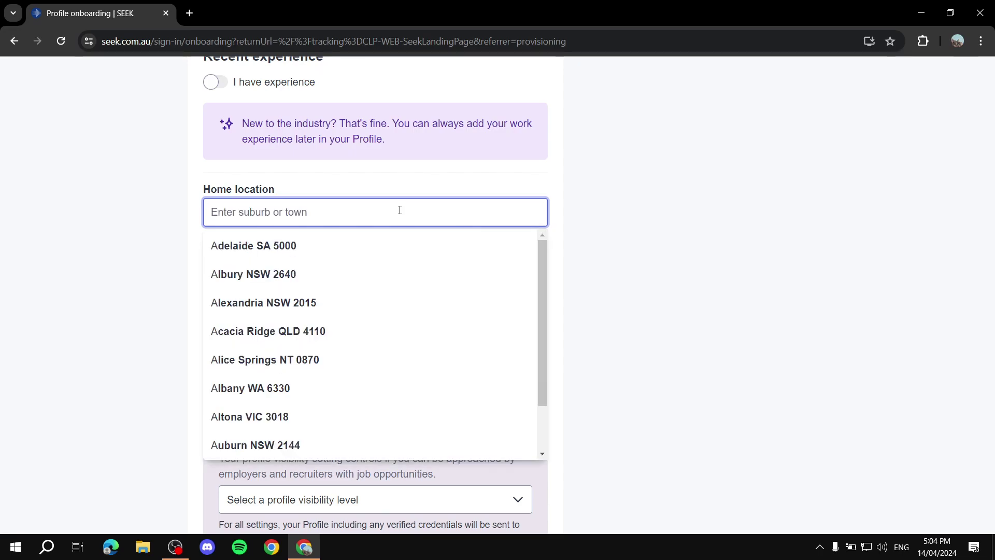
pyautogui.write('A')
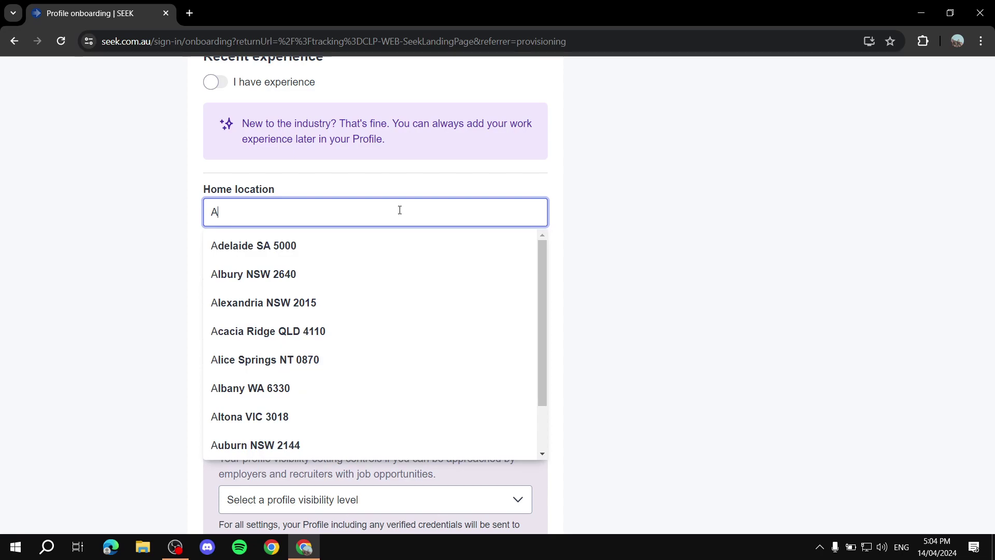
pyautogui.click(324, 304)
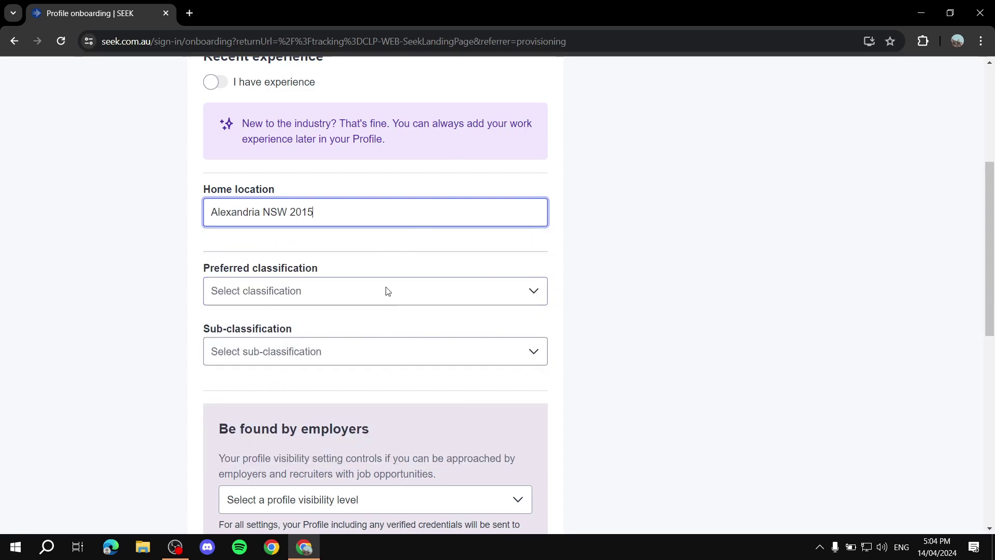
# Choose Education & Training as preferred classification with Tutoring as sub-classification
pyautogui.scroll(-1, 689, 259)
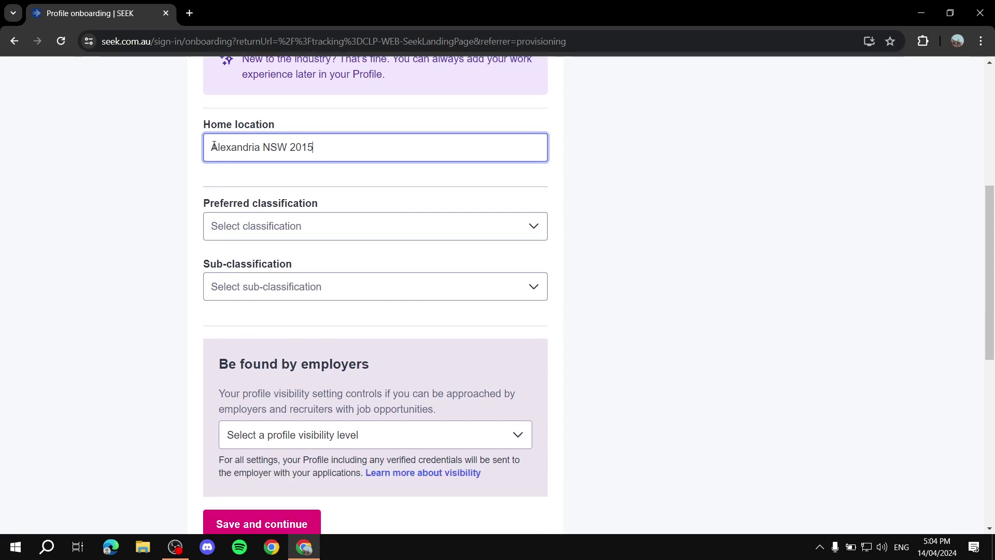
pyautogui.click(312, 219)
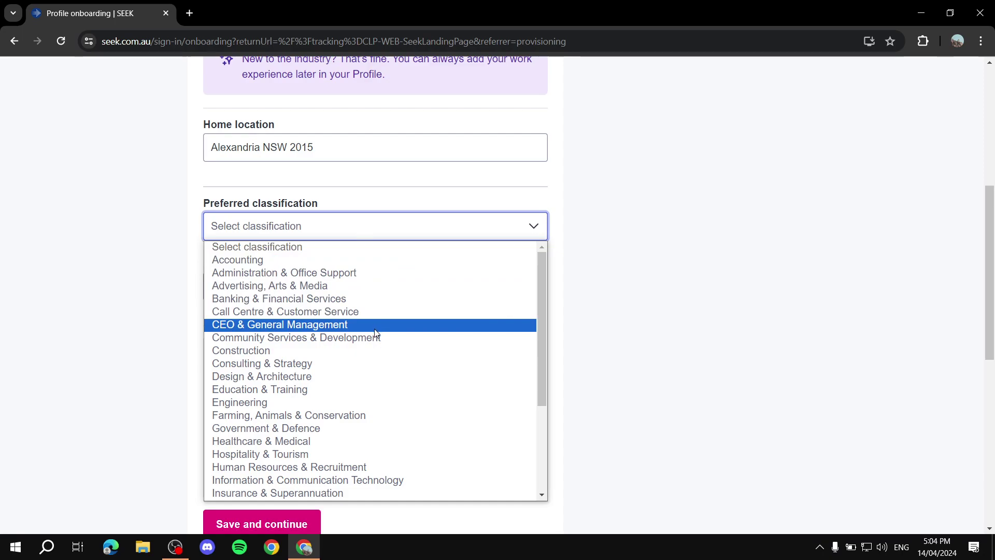
pyautogui.scroll(-3, 375, 334)
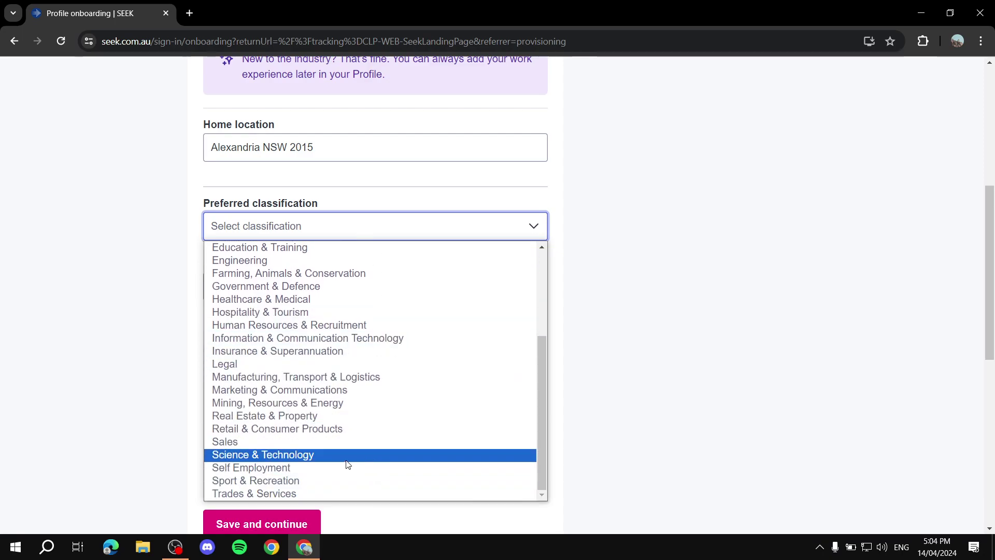
pyautogui.scroll(3, 343, 460)
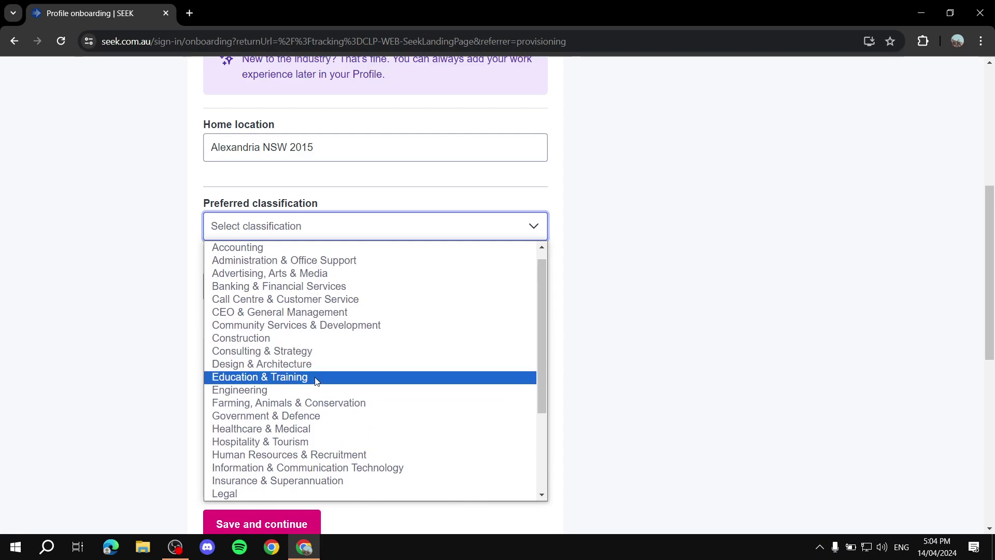
pyautogui.click(287, 382)
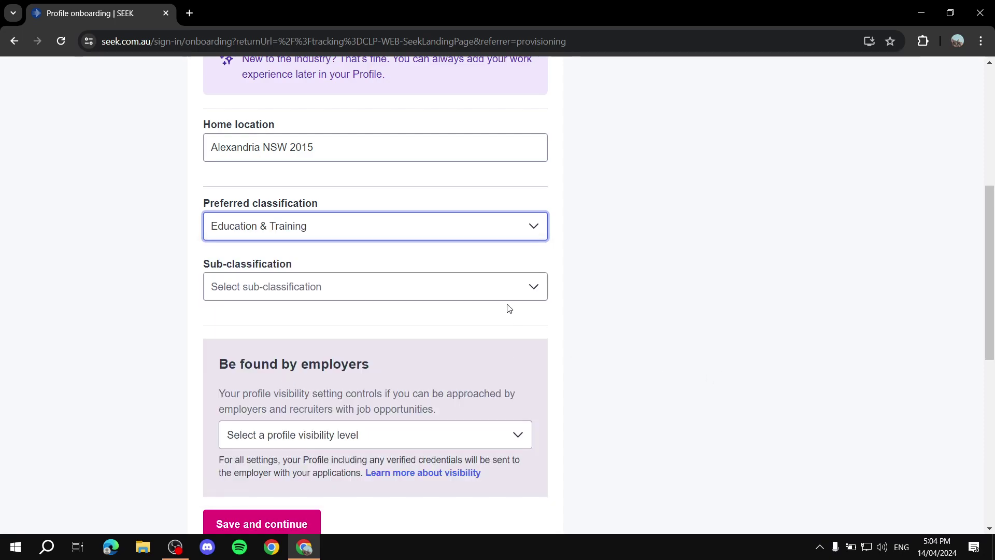
pyautogui.click(330, 290)
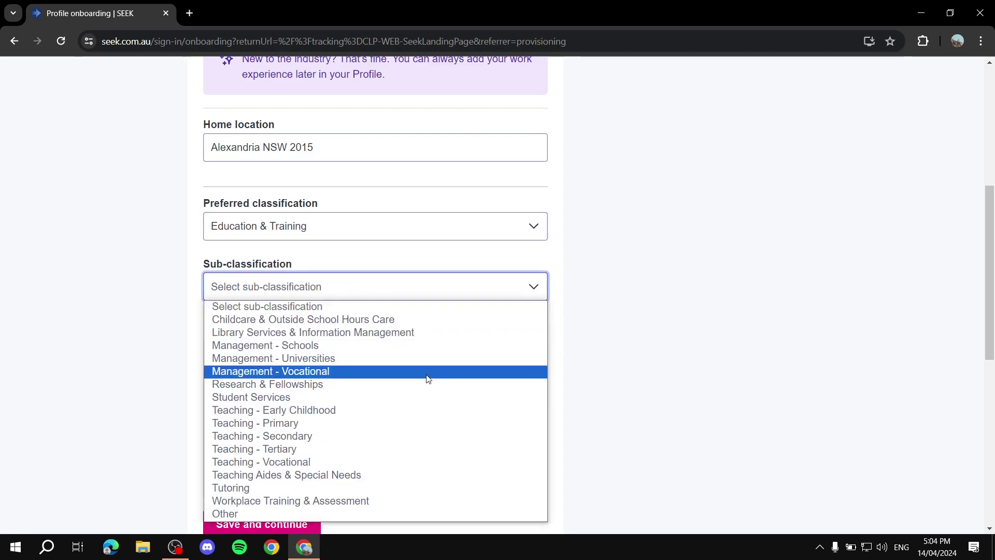
pyautogui.click(321, 486)
pyautogui.scroll(-4, 625, 383)
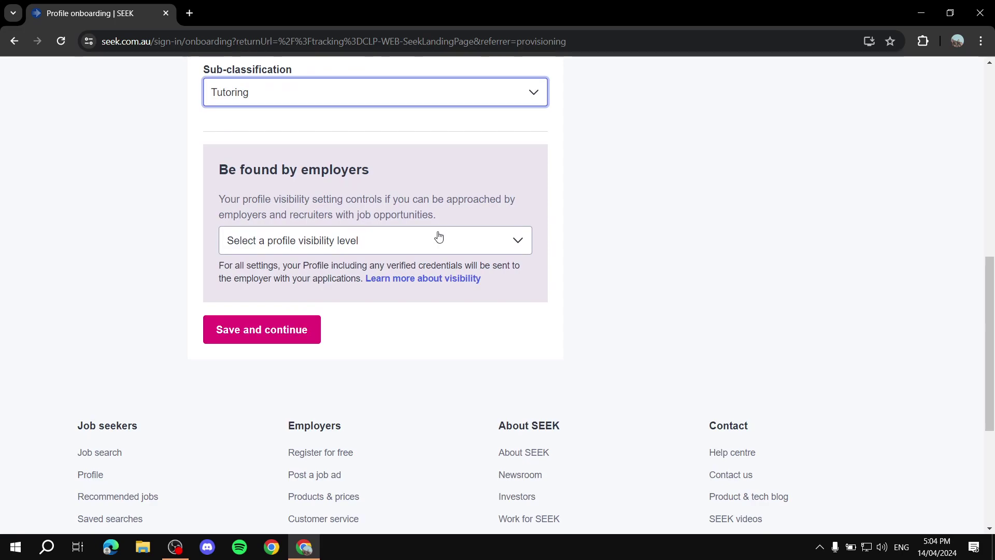
# Set profile visibility to Standard and save the profile details
pyautogui.click(500, 247)
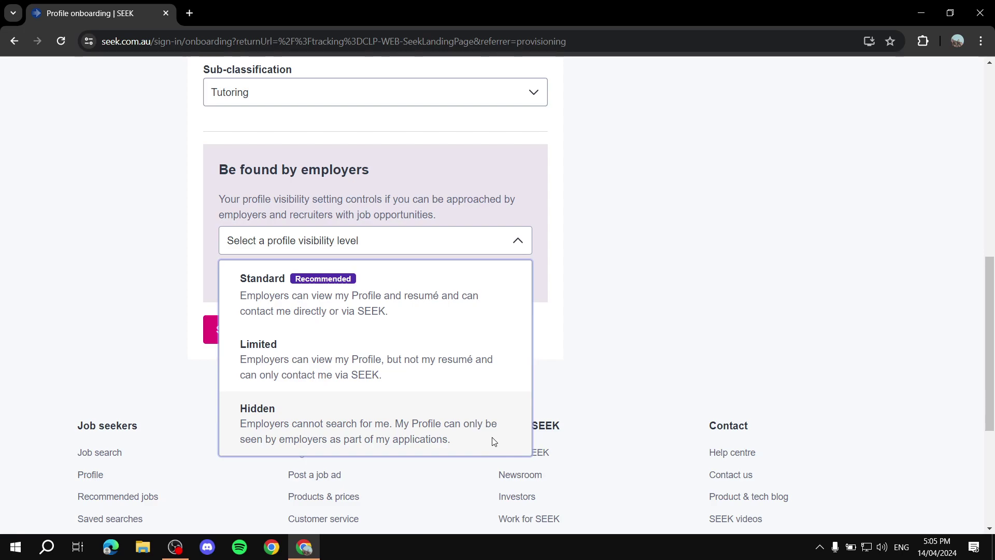
pyautogui.click(434, 293)
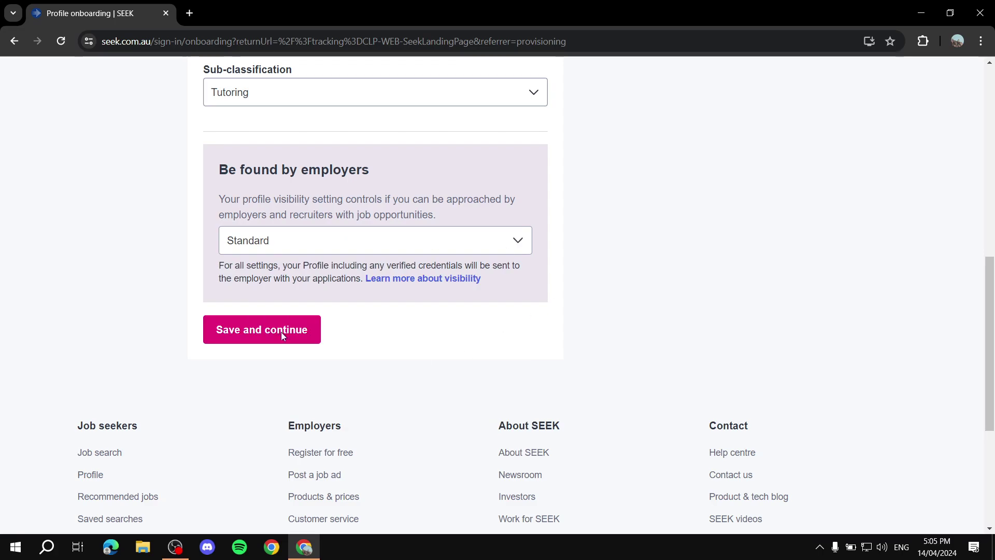
pyautogui.click(241, 337)
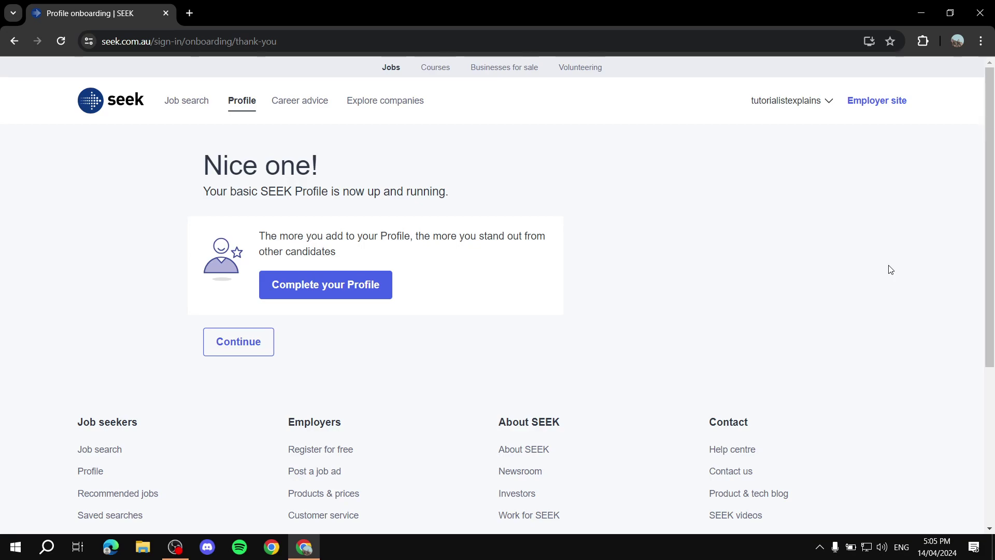
# Open the full profile and look over the Personal summary, Profile visibility and Verified identity sections
pyautogui.click(348, 288)
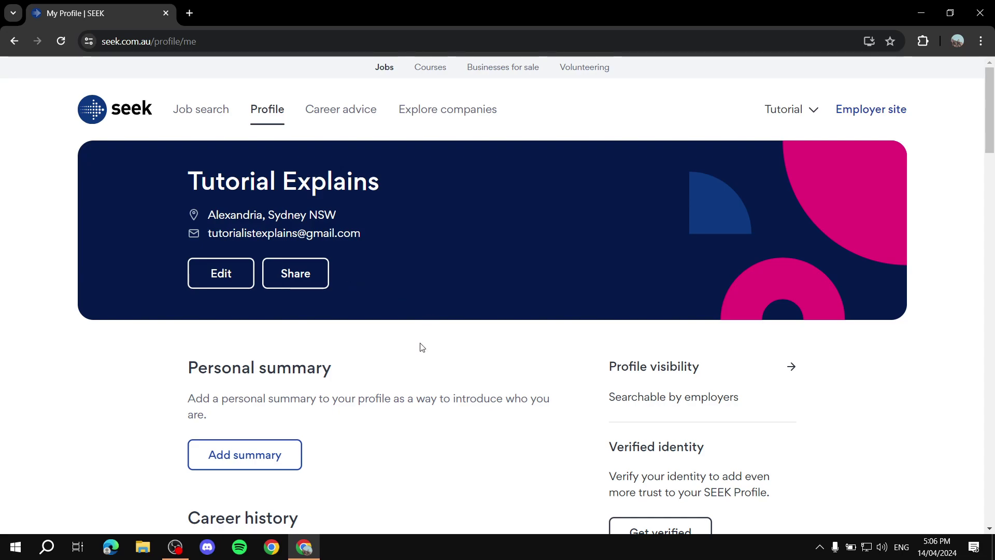
pyautogui.scroll(-4, 412, 353)
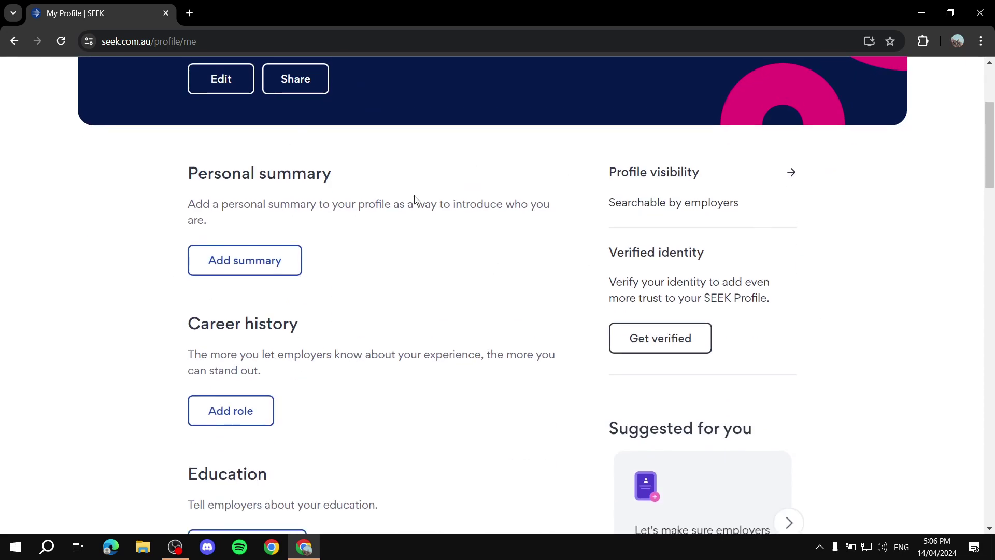
pyautogui.moveTo(182, 179); pyautogui.dragTo(429, 167)
pyautogui.click(291, 219)
pyautogui.moveTo(477, 208); pyautogui.dragTo(530, 225)
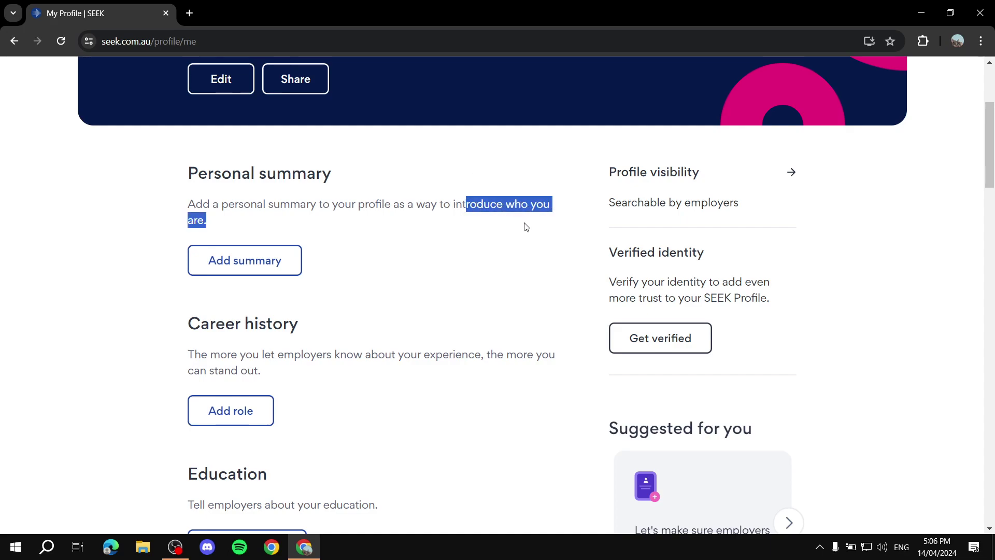
pyautogui.click(526, 226)
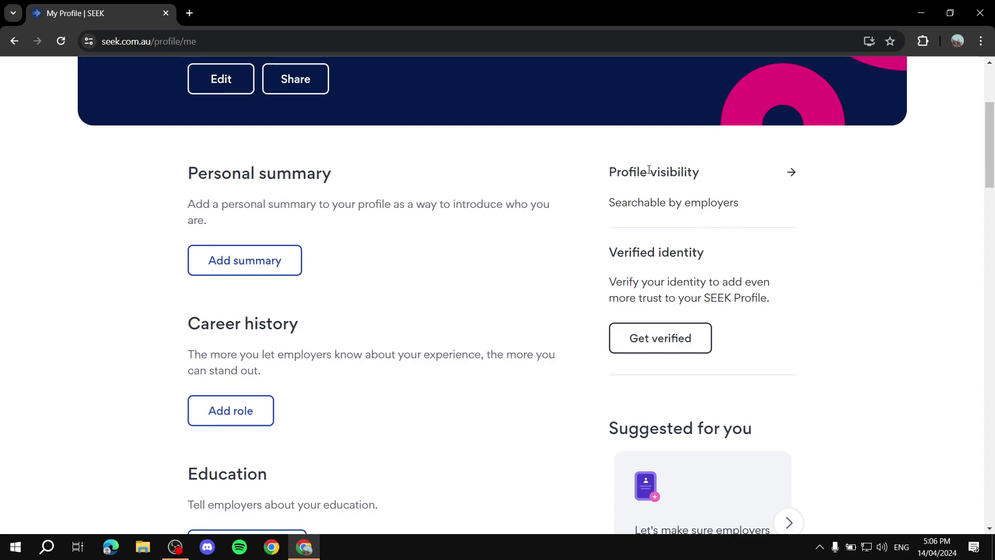
pyautogui.moveTo(611, 172); pyautogui.dragTo(723, 179)
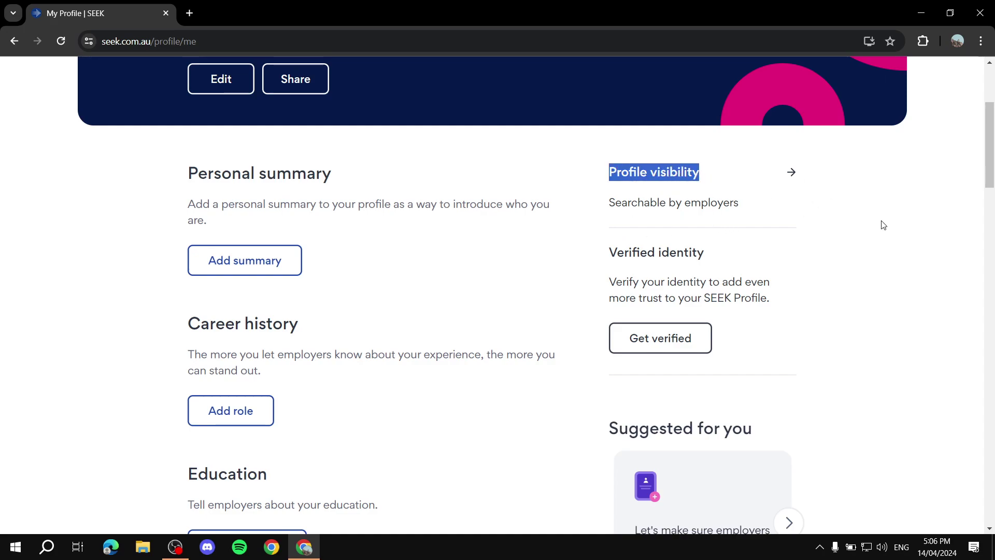
pyautogui.moveTo(608, 253); pyautogui.dragTo(720, 258)
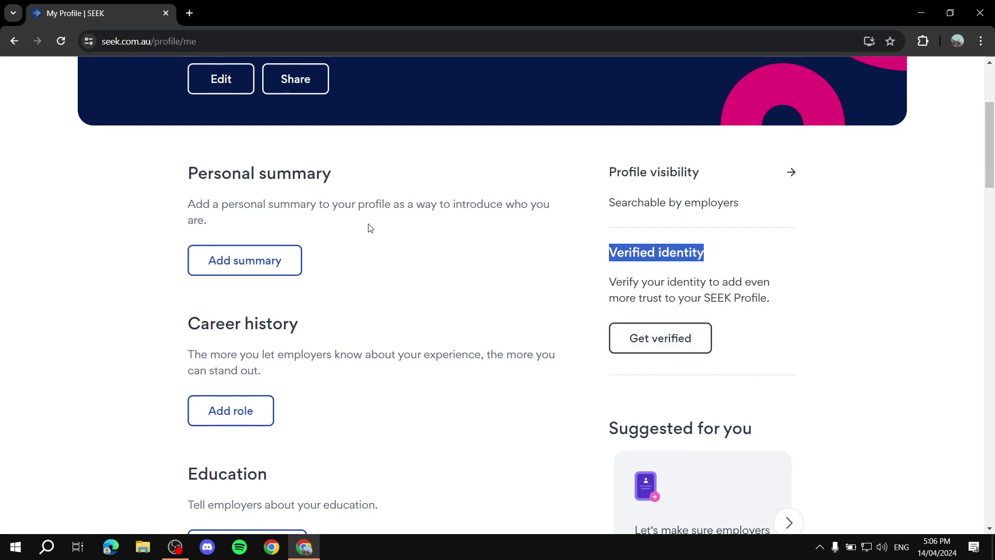
# Open the Add personal summary editor and place the cursor in the Summary box
pyautogui.scroll(-1, 232, 162)
pyautogui.click(193, 127)
pyautogui.moveTo(305, 109); pyautogui.dragTo(188, 138)
pyautogui.click(202, 100)
pyautogui.click(213, 194)
pyautogui.click(744, 222)
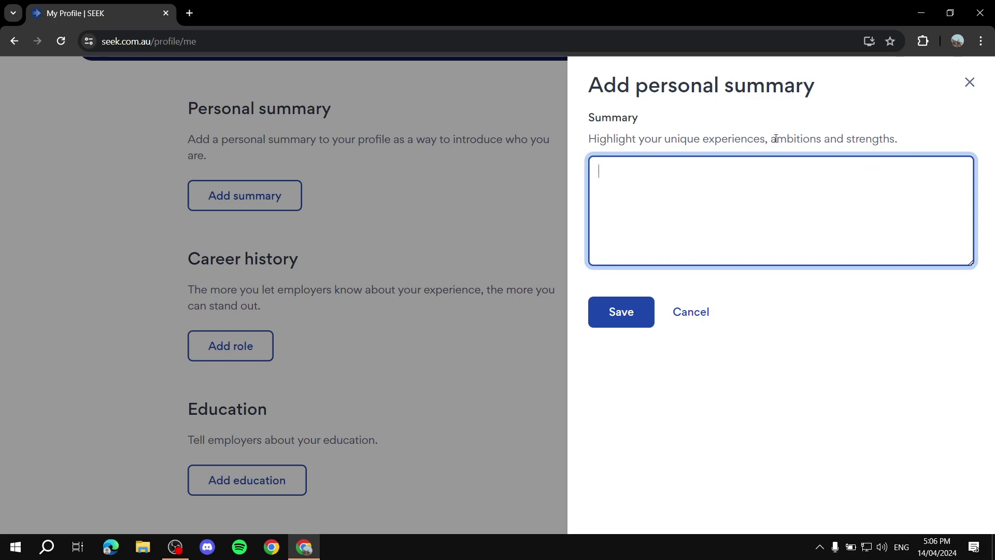
# Close the summary editor without saving and review the Education section
pyautogui.moveTo(773, 139); pyautogui.dragTo(903, 136)
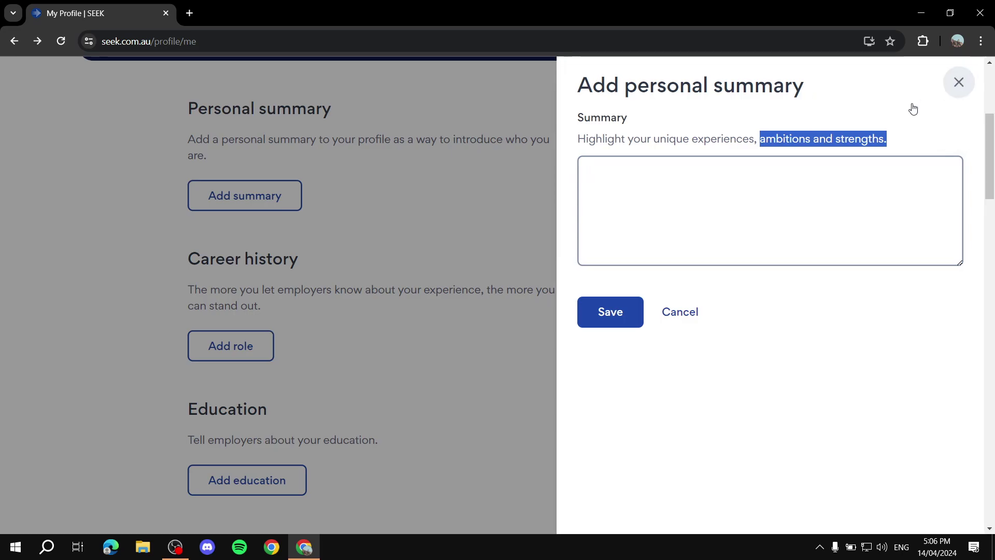
pyautogui.press('Escape')
pyautogui.scroll(-3, 333, 158)
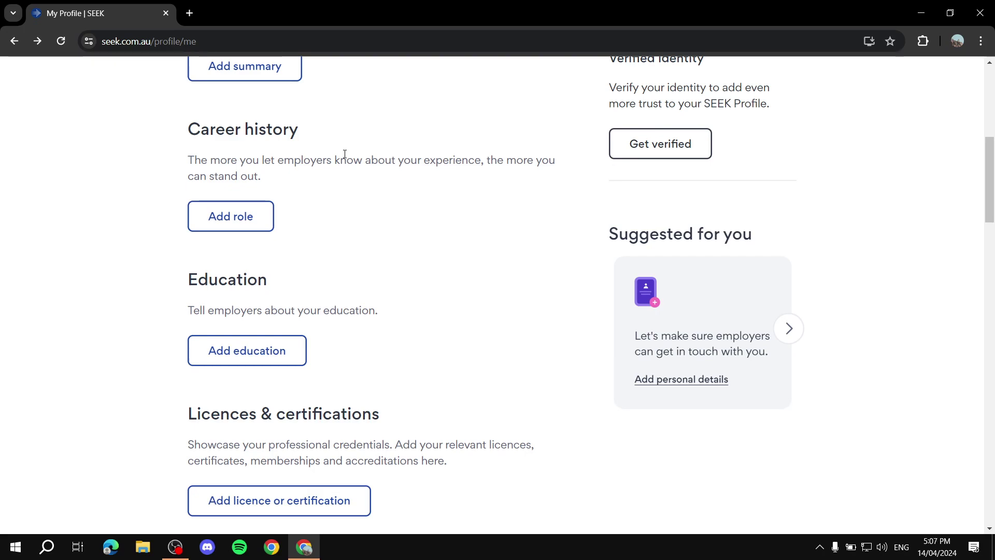
pyautogui.scroll(3, 345, 154)
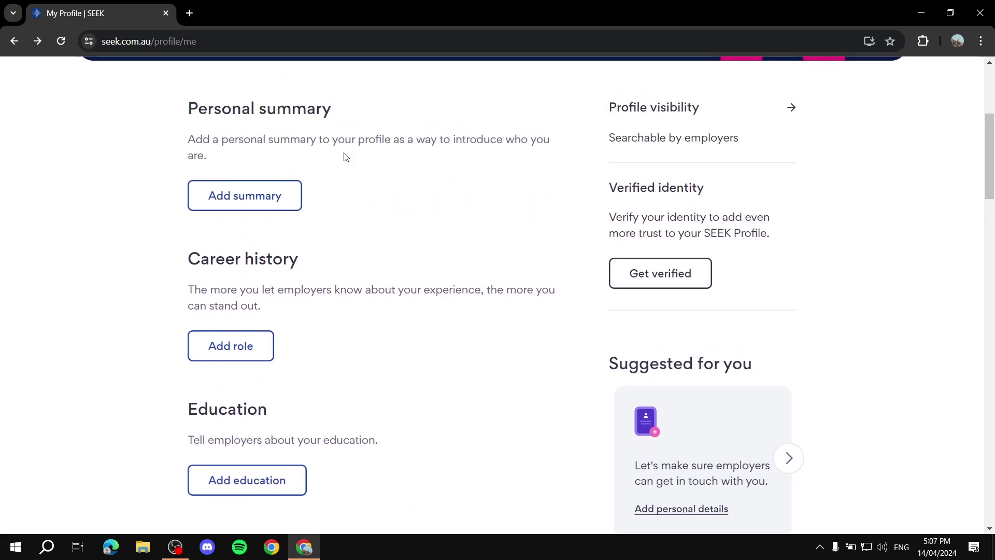
pyautogui.scroll(-3, 358, 189)
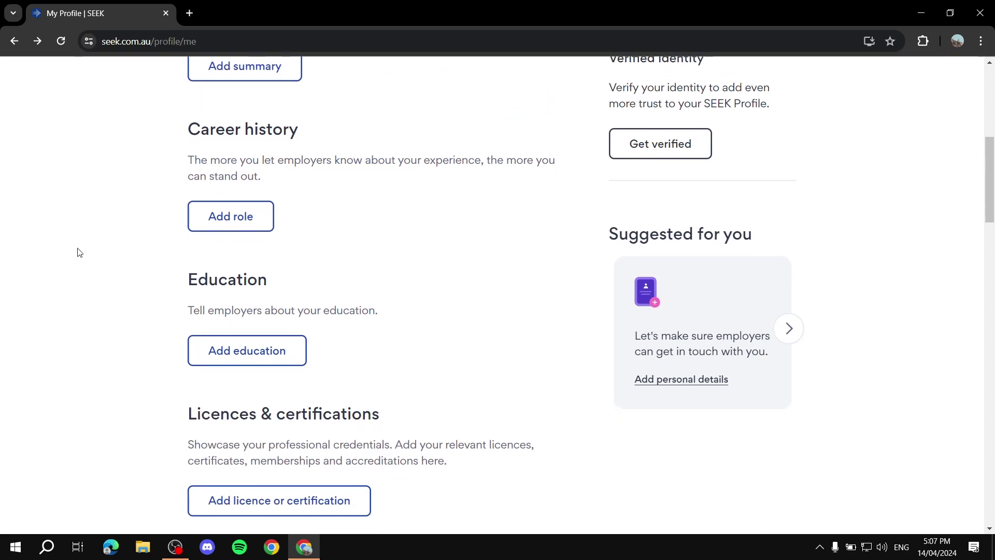
pyautogui.moveTo(186, 284); pyautogui.dragTo(285, 280)
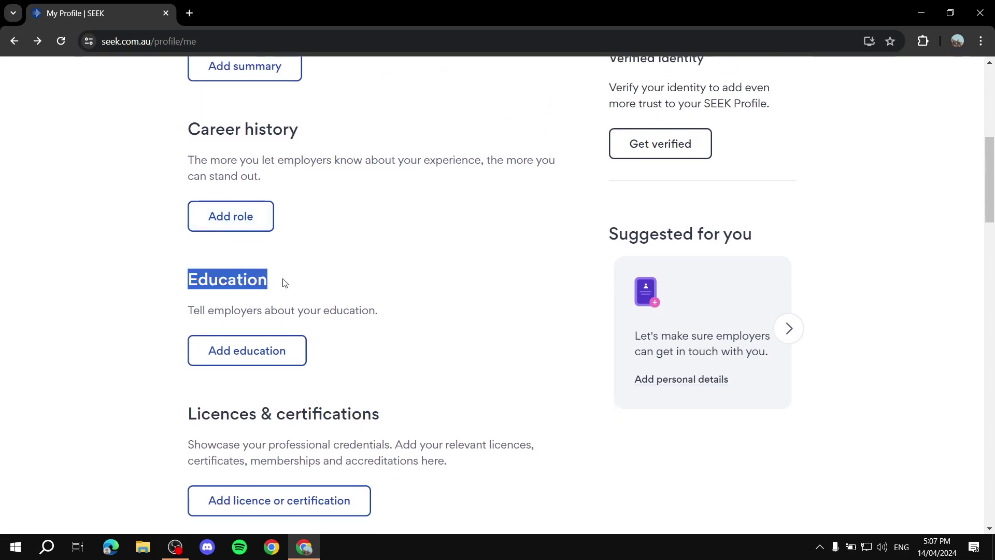
pyautogui.click(317, 278)
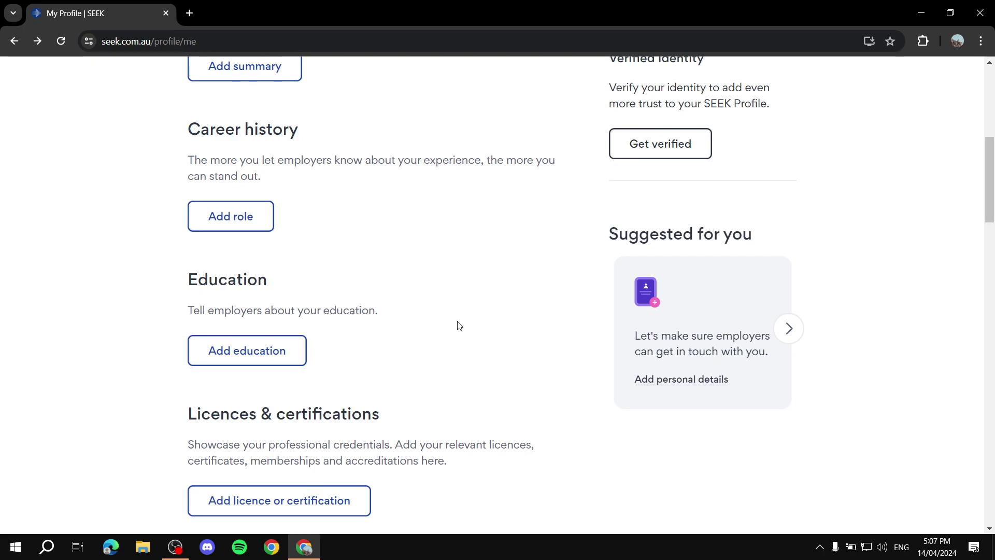
# Review the Licences & certifications and Skills sections of the profile
pyautogui.scroll(-1, 458, 326)
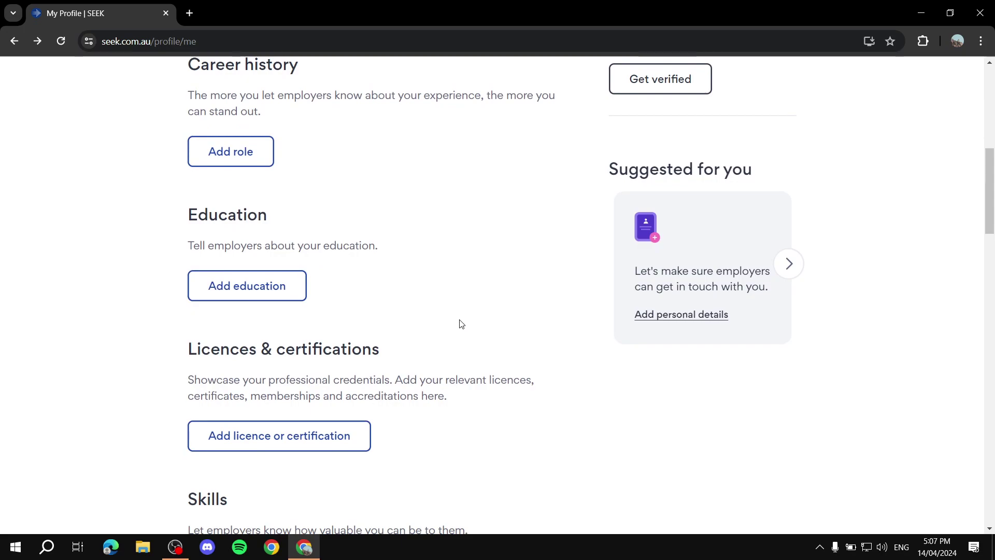
pyautogui.scroll(-2, 384, 290)
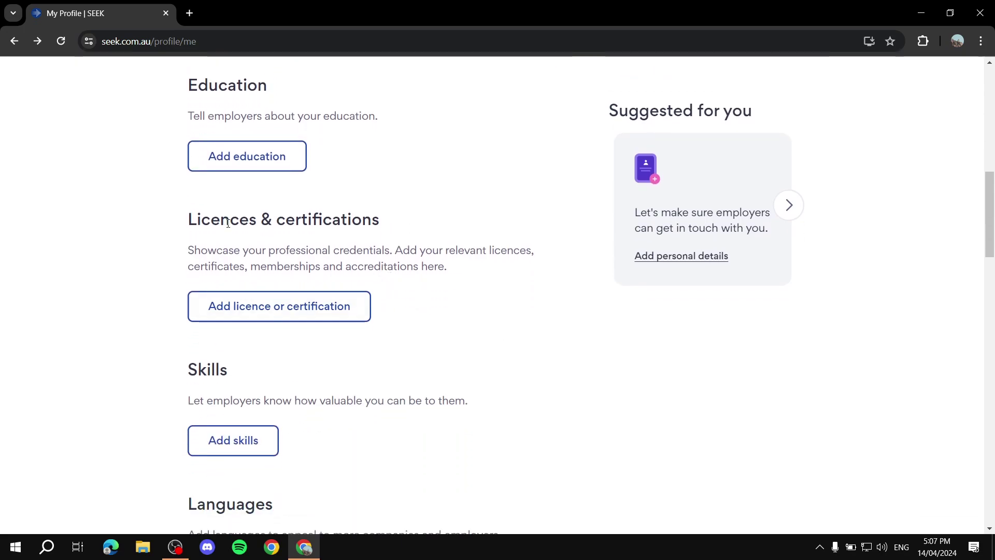
pyautogui.moveTo(186, 219); pyautogui.dragTo(496, 229)
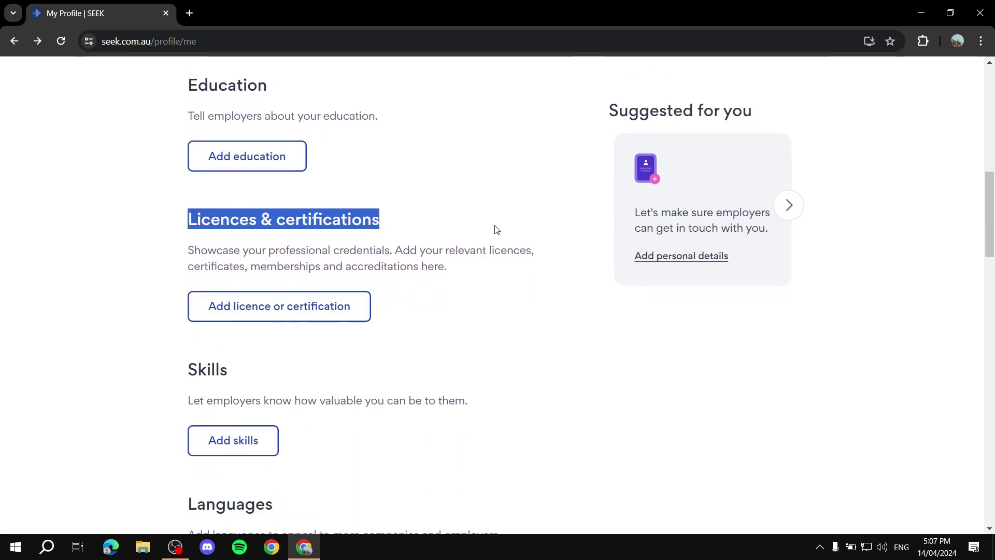
pyautogui.scroll(-2, 290, 313)
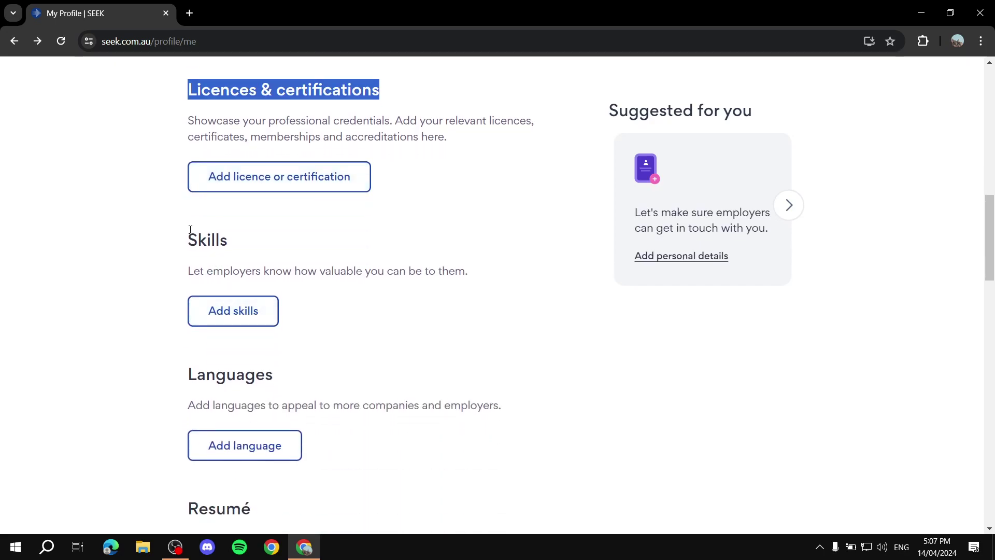
pyautogui.moveTo(189, 231); pyautogui.dragTo(262, 240)
pyautogui.click(273, 242)
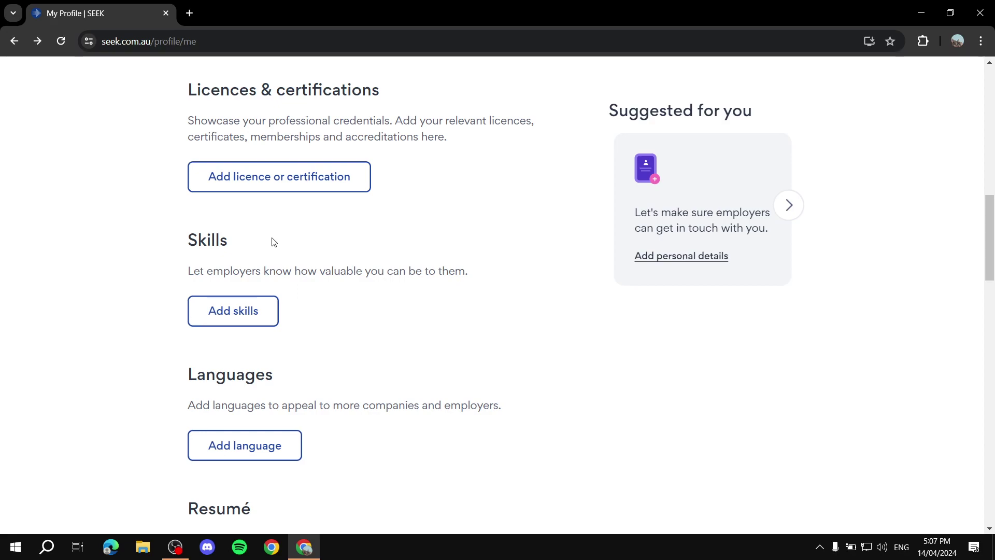
# Review the Languages section and the SEEK Profile note further down
pyautogui.scroll(-3, 312, 264)
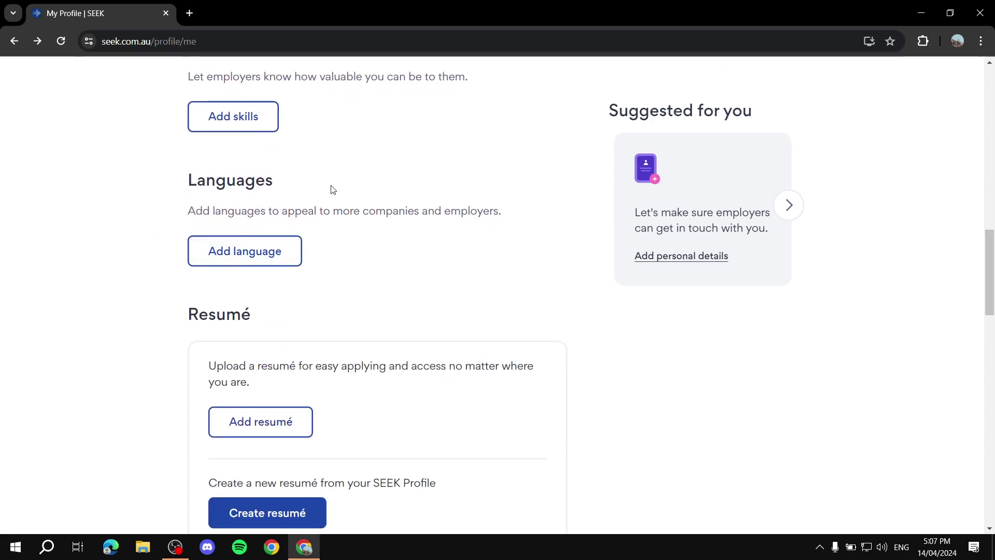
pyautogui.moveTo(173, 180); pyautogui.dragTo(384, 182)
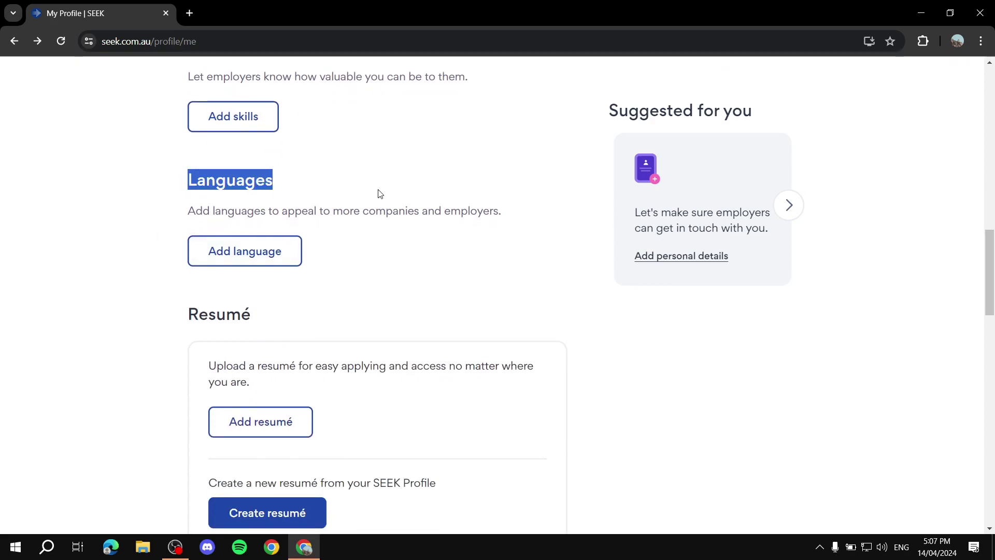
pyautogui.scroll(-3, 460, 256)
pyautogui.scroll(2, 164, 235)
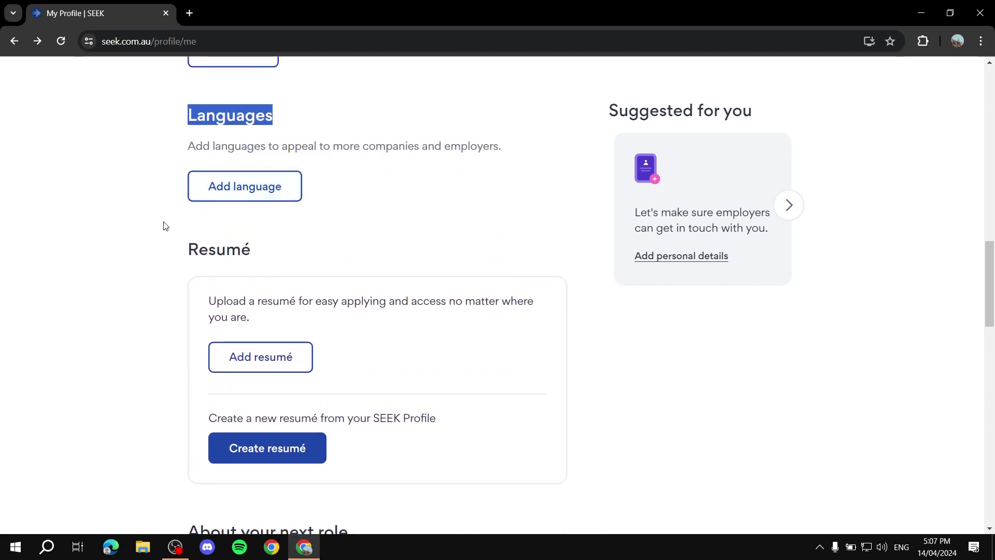
pyautogui.click(199, 262)
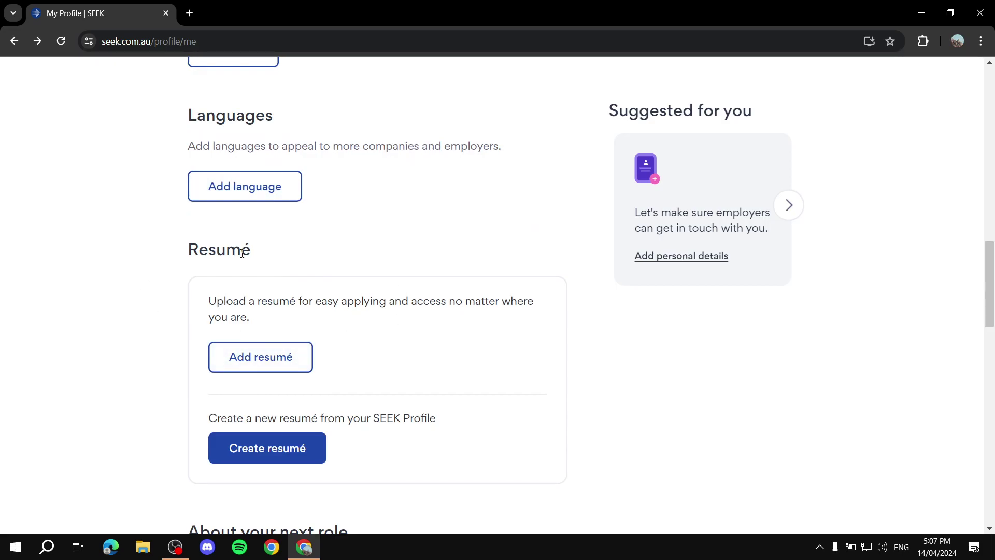
pyautogui.scroll(-2, 259, 274)
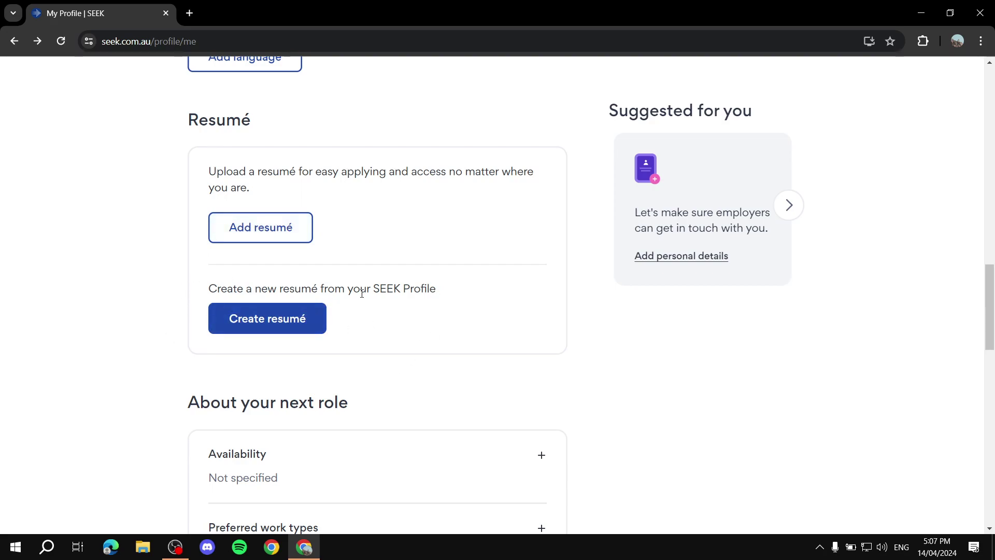
pyautogui.moveTo(364, 291); pyautogui.dragTo(440, 289)
pyautogui.click(464, 290)
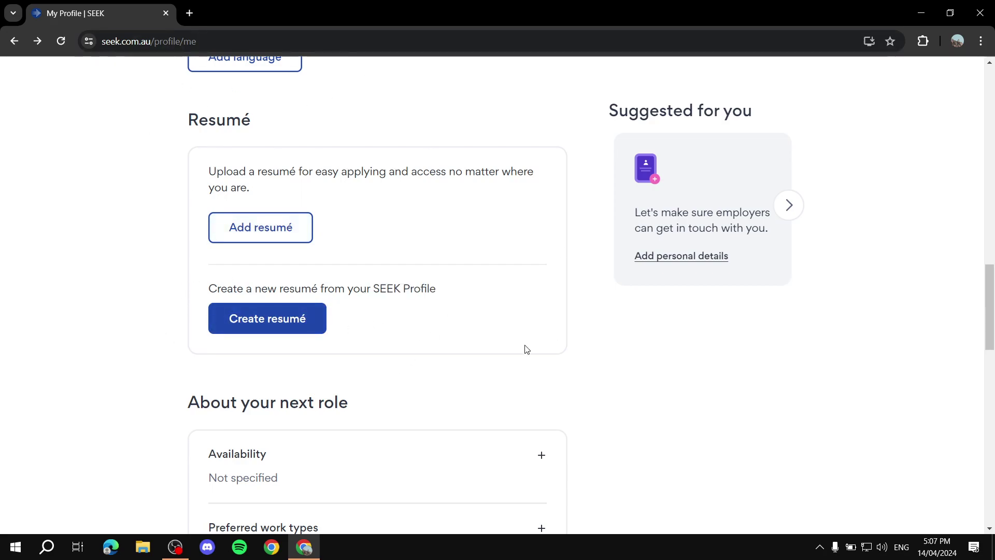
# Open the resumé builder, go back twice, and reopen the full SEEK Profile
pyautogui.click(278, 320)
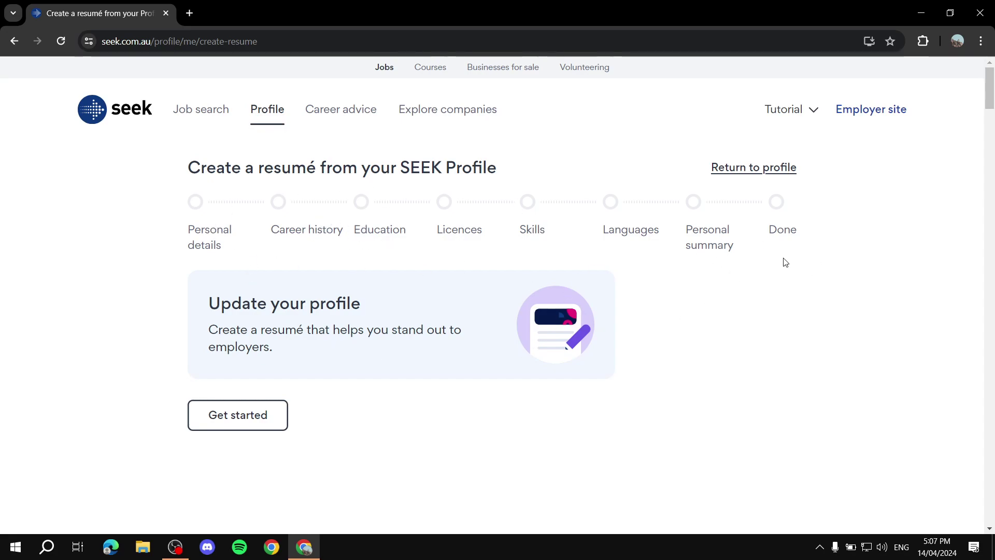
pyautogui.click(14, 40)
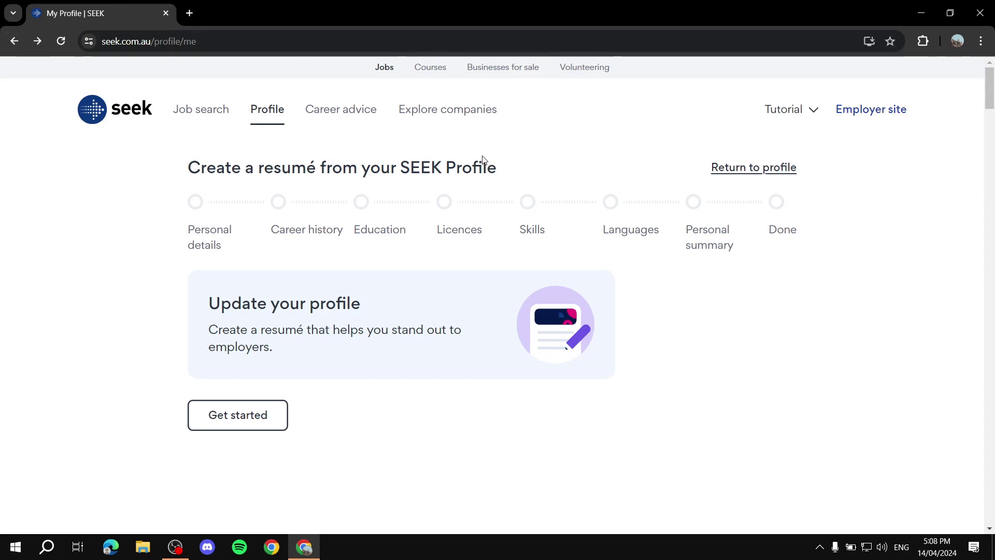
pyautogui.click(14, 41)
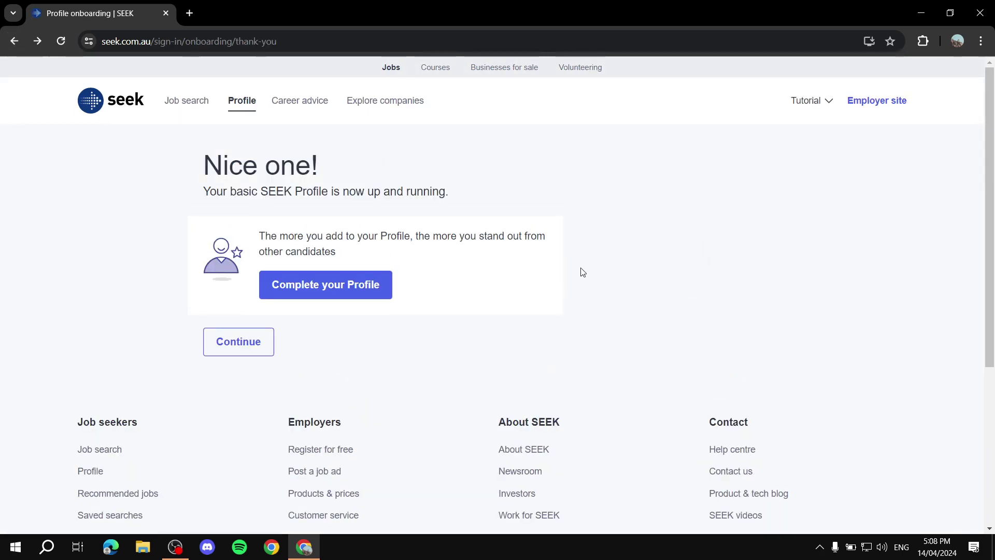
pyautogui.click(353, 287)
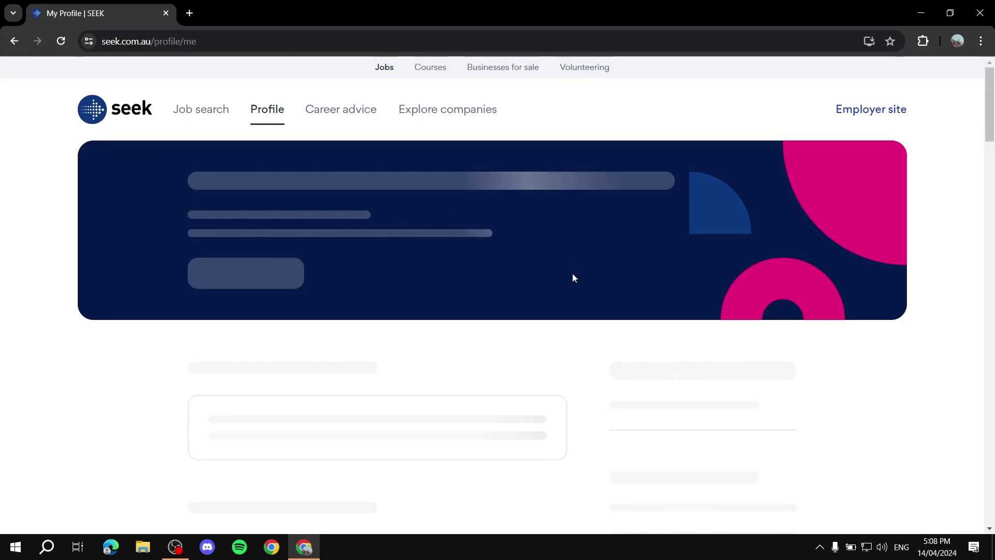
# Add Full time as the preferred work type and save it
pyautogui.scroll(-10, 572, 275)
pyautogui.scroll(-10, 525, 292)
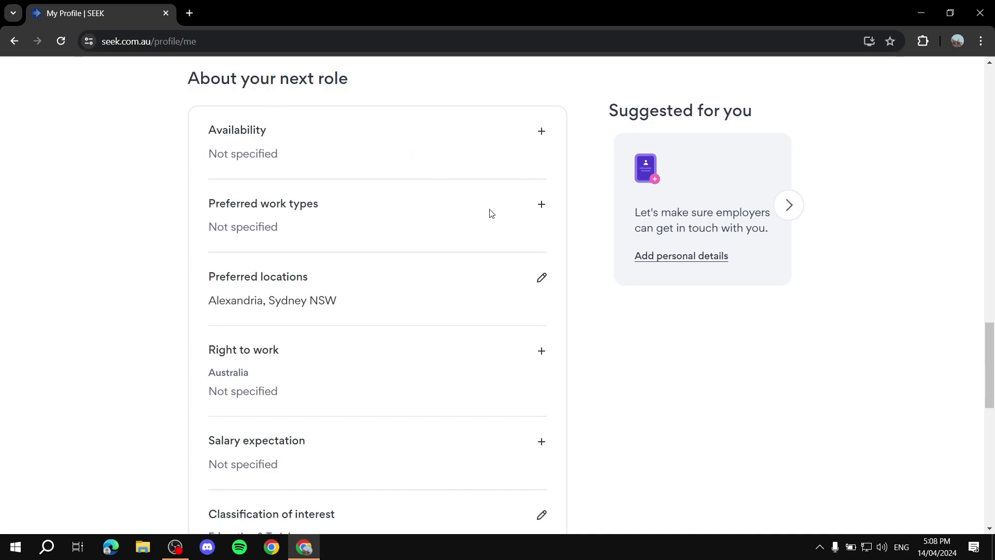
pyautogui.click(541, 207)
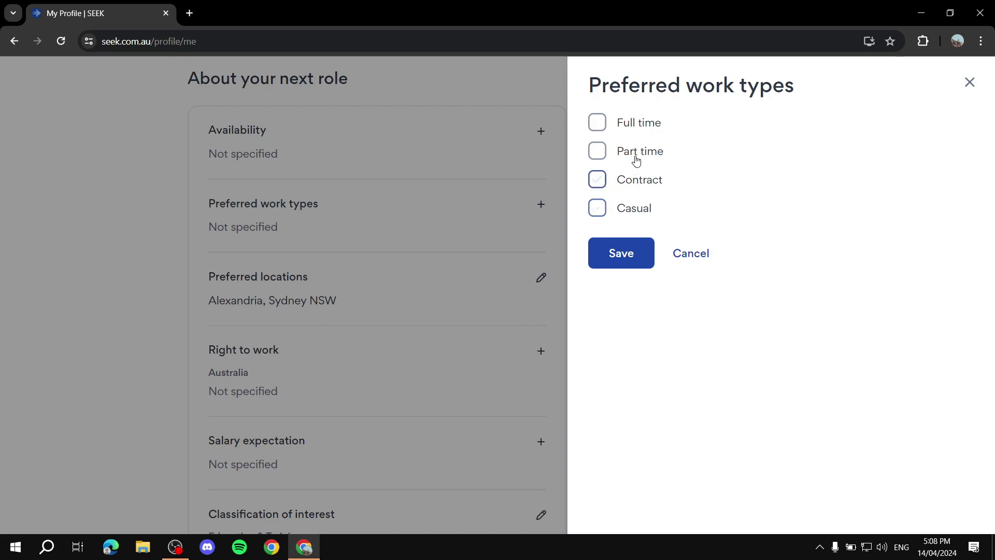
pyautogui.click(598, 124)
pyautogui.click(621, 254)
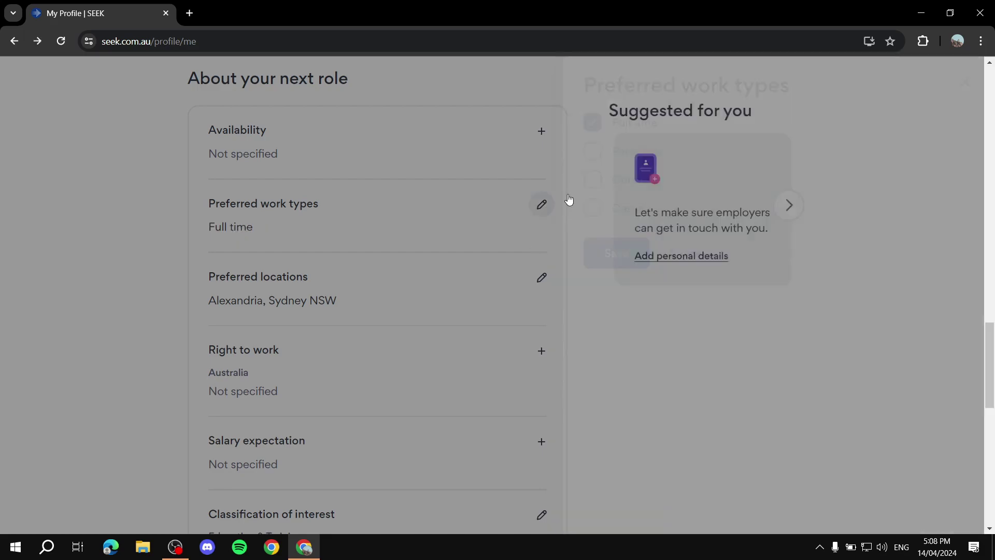
# Reopen work types, tick and untick Part time, then cancel the edit
pyautogui.click(541, 205)
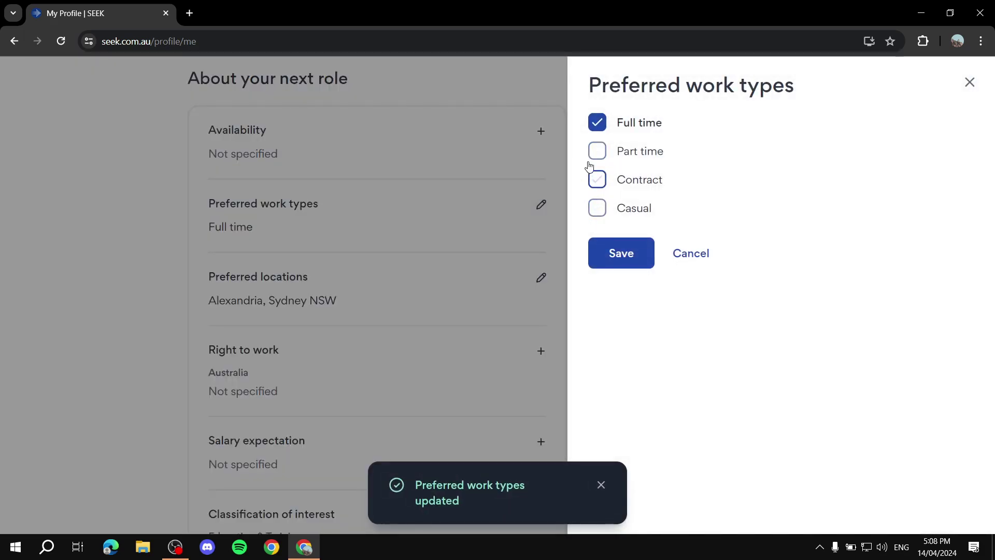
pyautogui.click(597, 151)
pyautogui.click(601, 150)
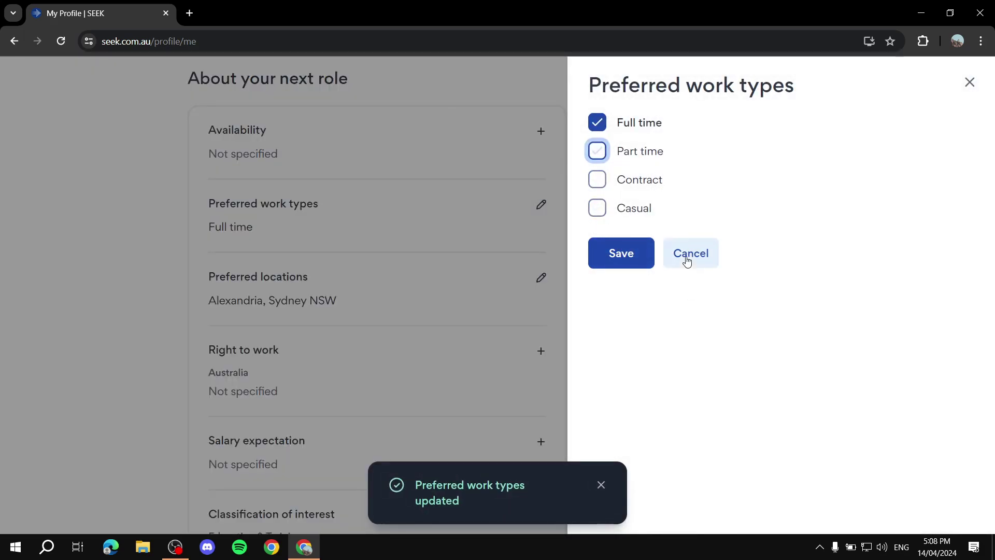
pyautogui.click(687, 254)
pyautogui.scroll(-4, 428, 154)
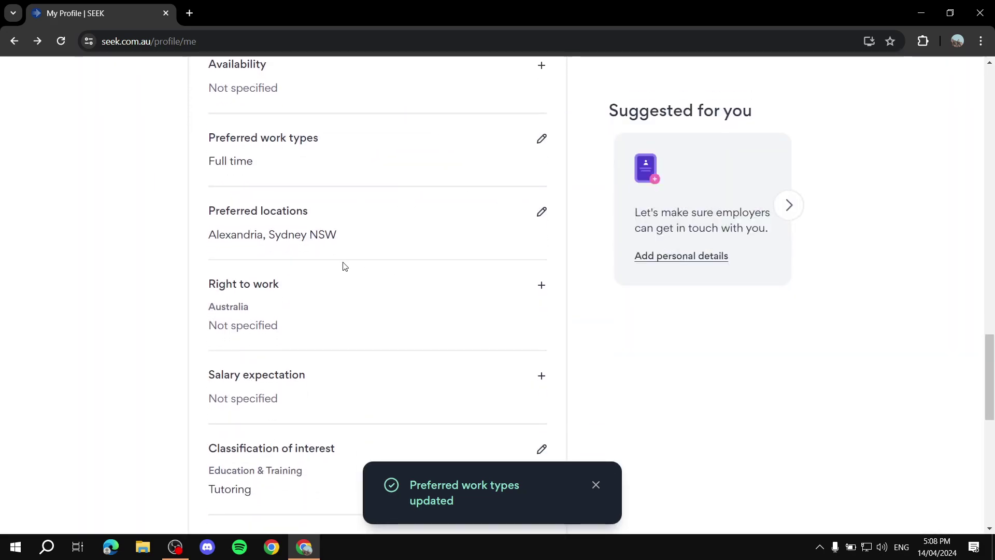
pyautogui.scroll(3, 422, 152)
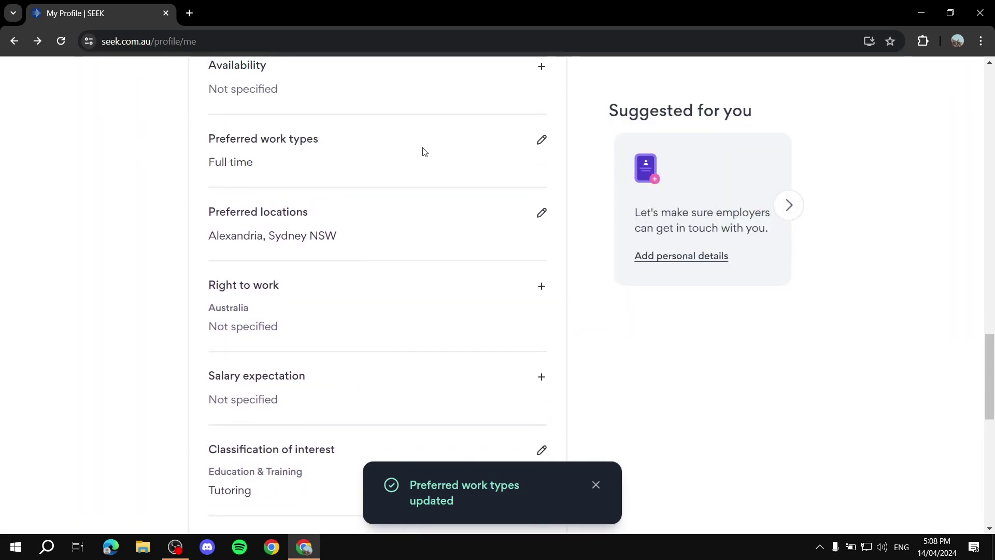
# Open and close Preferred locations and Right to work panels without changing anything
pyautogui.click(541, 214)
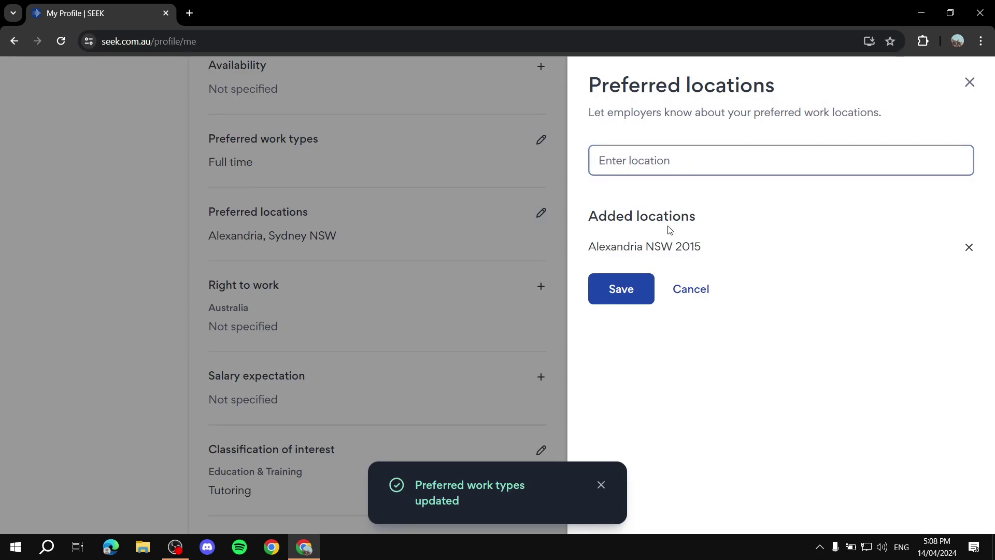
pyautogui.click(969, 82)
pyautogui.scroll(-1, 324, 272)
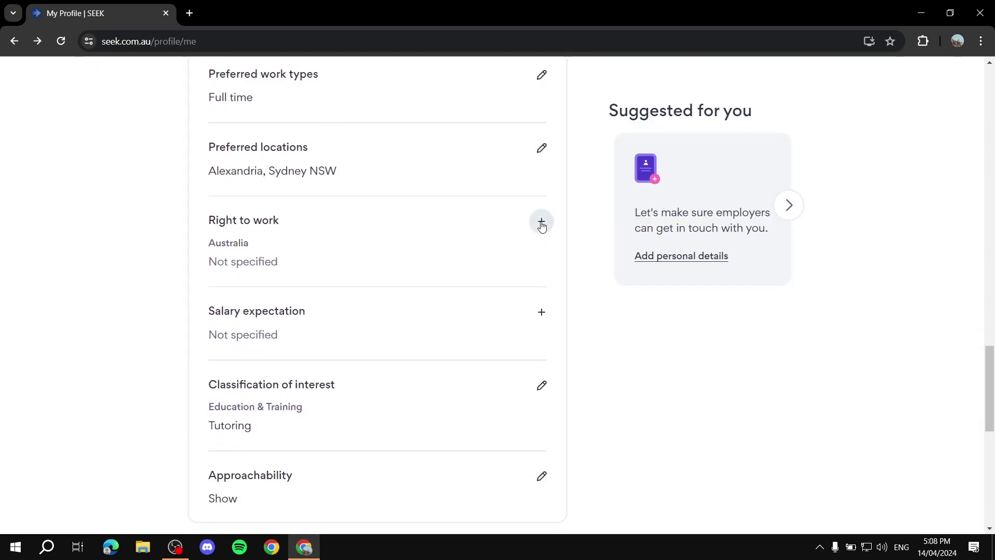
pyautogui.click(541, 222)
pyautogui.click(962, 150)
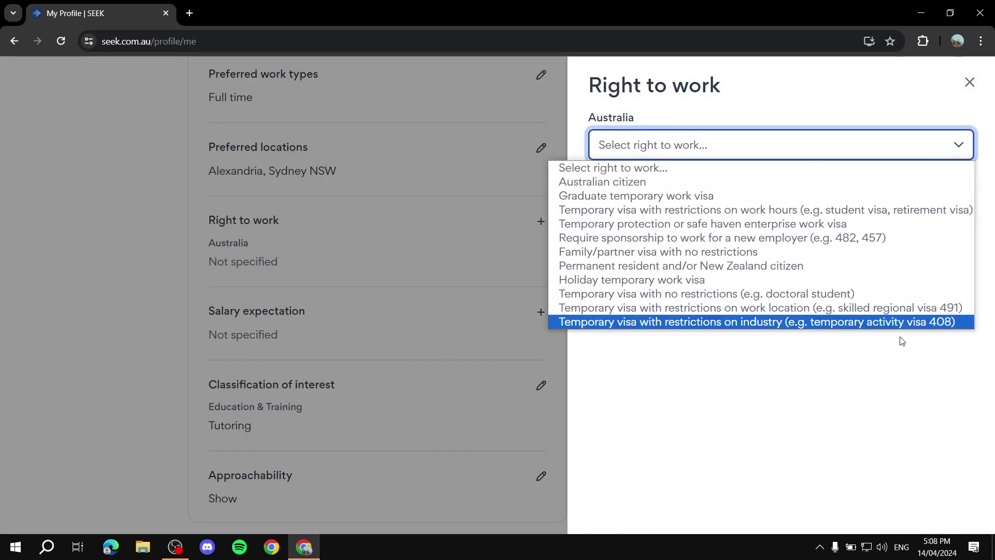
pyautogui.click(905, 393)
pyautogui.click(968, 82)
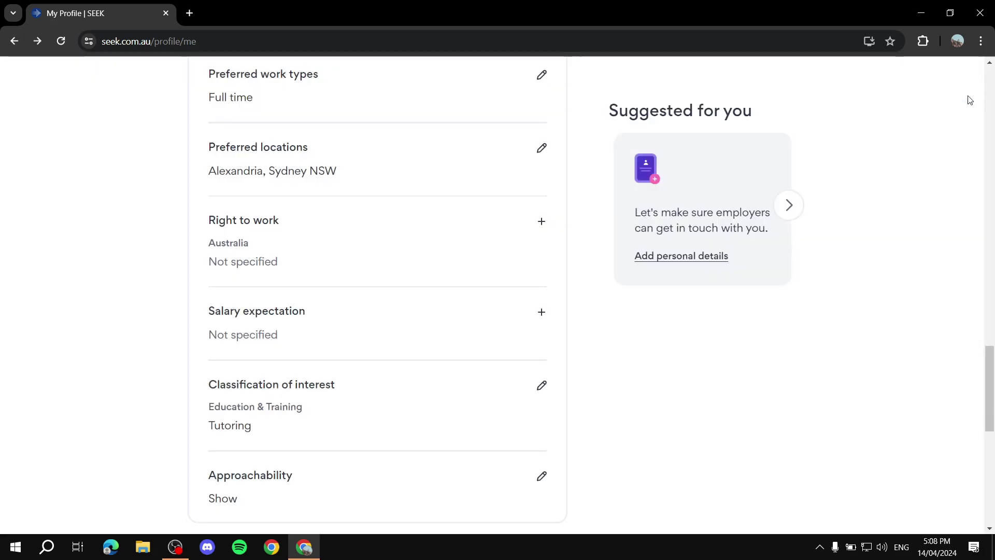
pyautogui.scroll(-3, 351, 273)
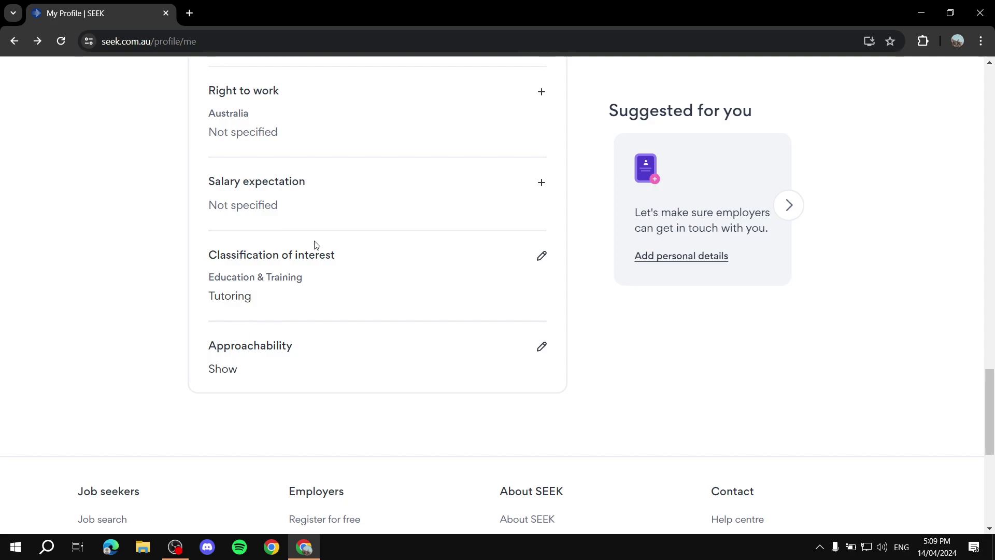
pyautogui.scroll(8, 325, 233)
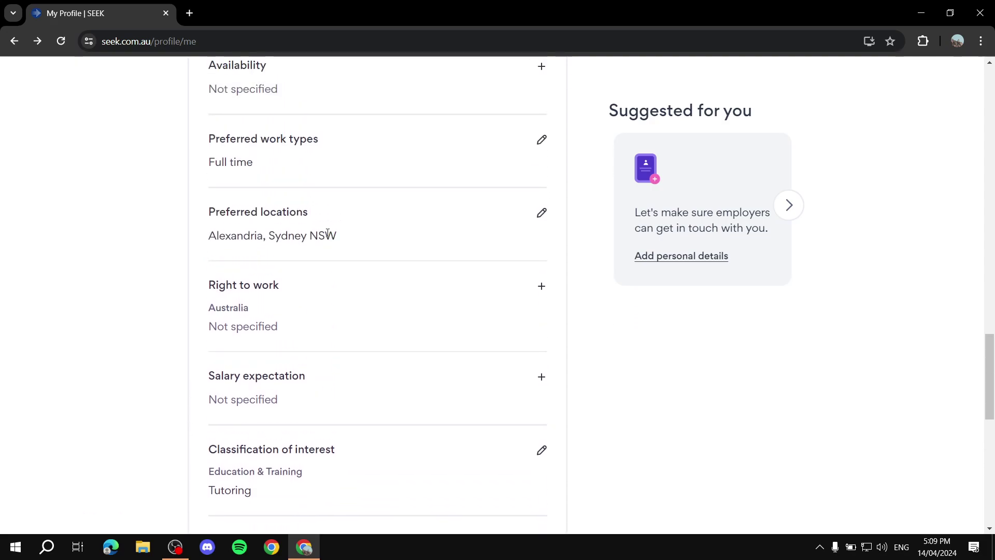
pyautogui.scroll(7, 455, 306)
pyautogui.scroll(-10, 456, 308)
pyautogui.scroll(-5, 456, 308)
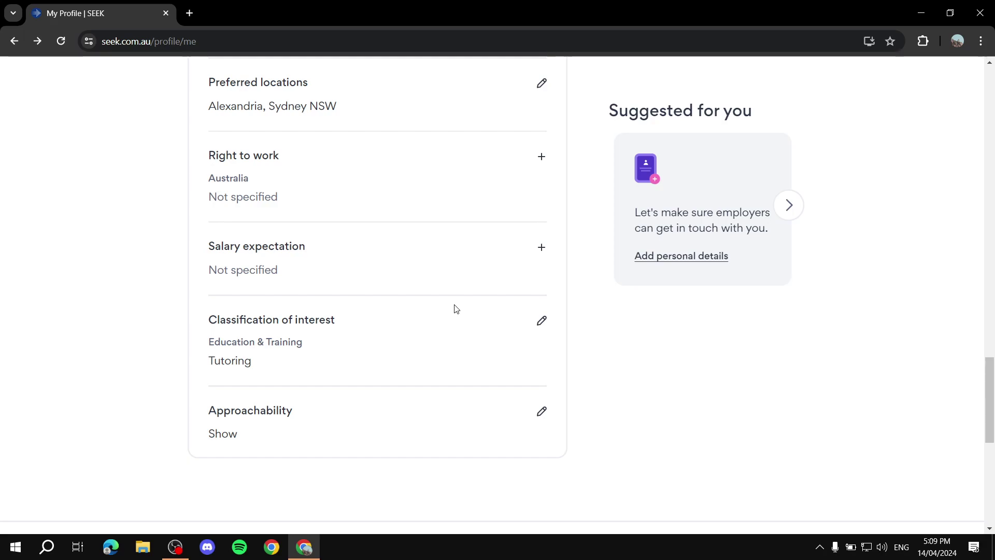
pyautogui.scroll(20, 456, 309)
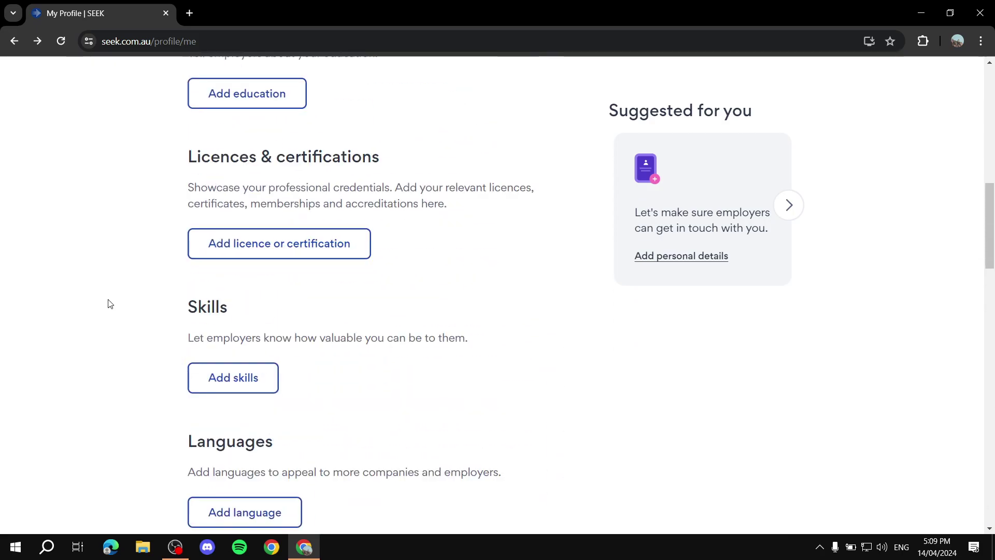
pyautogui.scroll(4, 539, 280)
pyautogui.scroll(-5, 691, 224)
pyautogui.scroll(5, 188, 108)
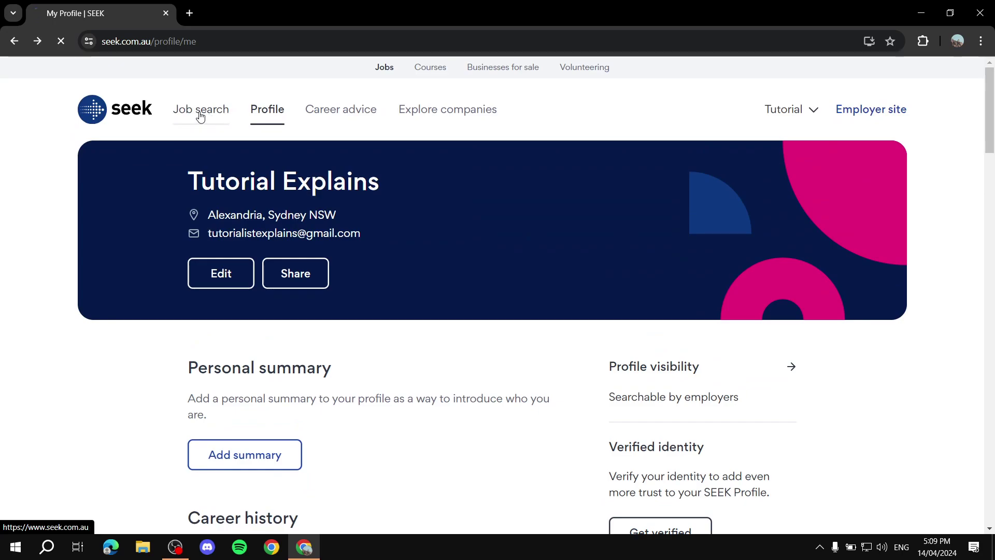
# Return to SEEK's Job search home page with empty keyword and location fields
pyautogui.click(324, 129)
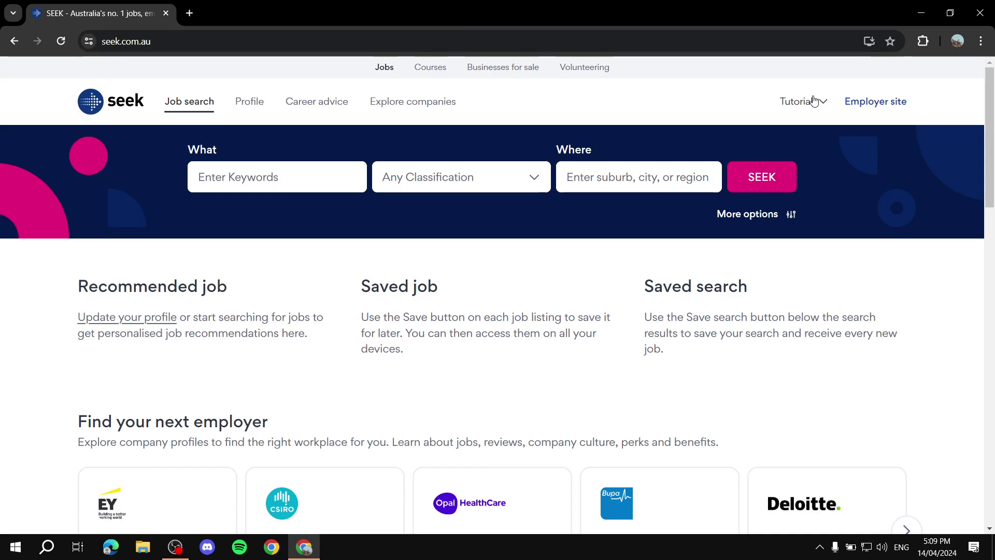
pyautogui.scroll(-1, 724, 248)
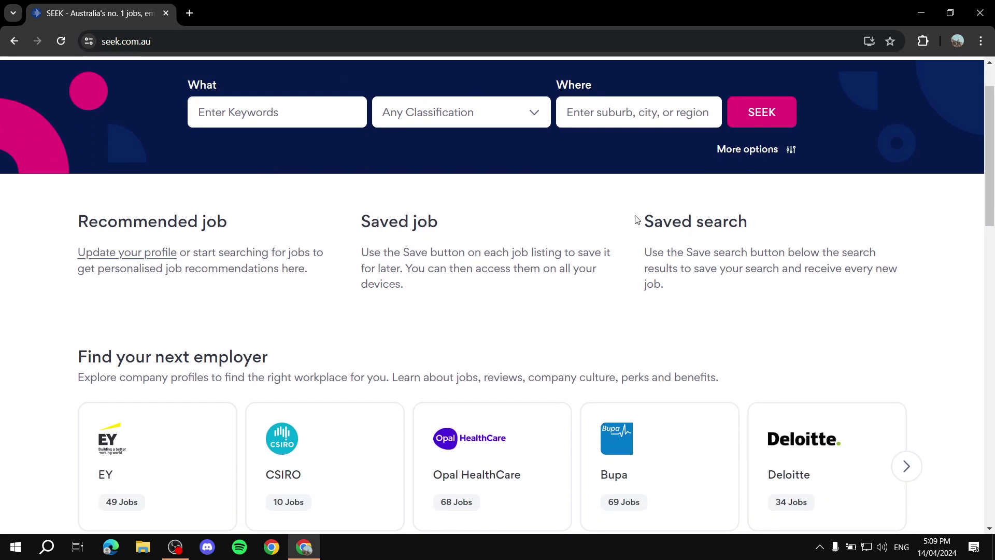
pyautogui.scroll(1, 365, 174)
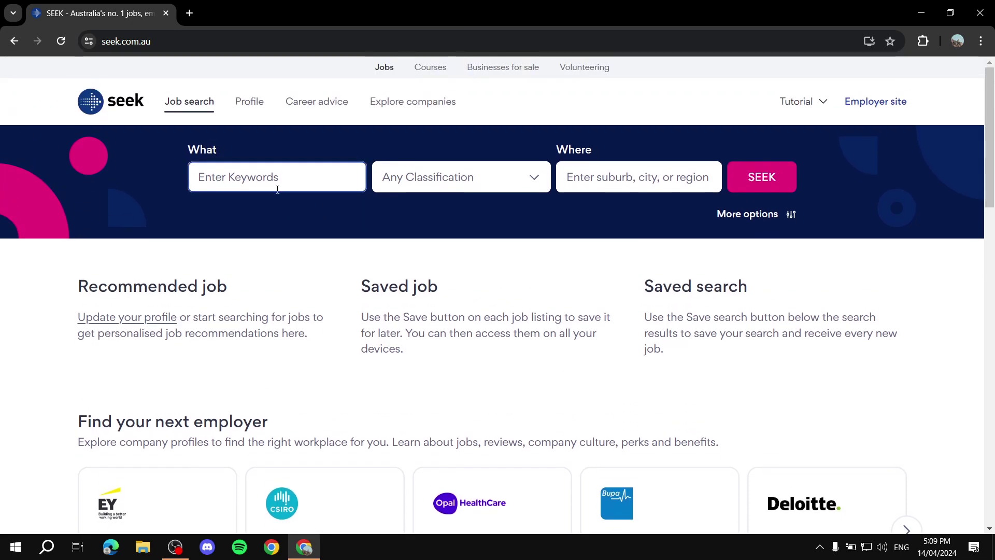
# Restrict the search classification to Education & Training
pyautogui.click(276, 186)
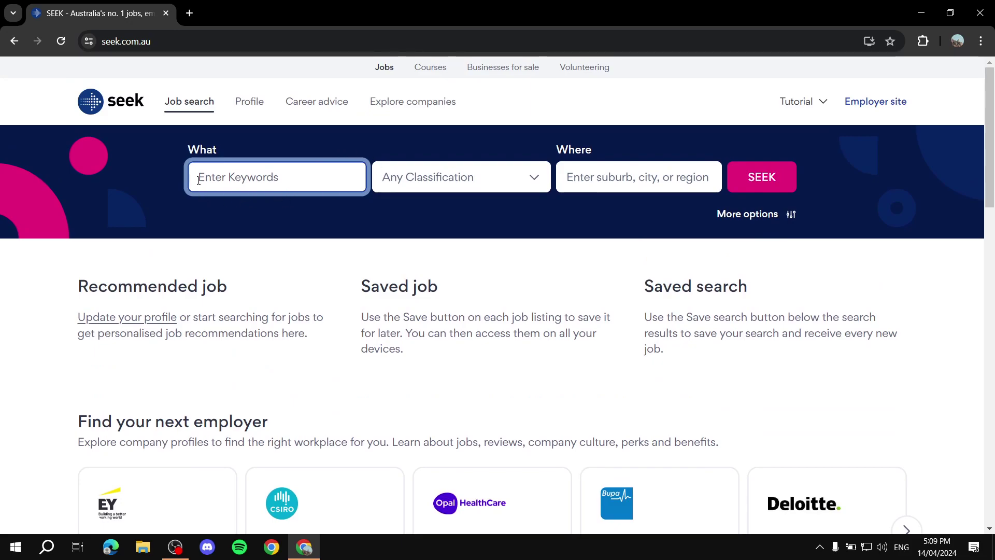
pyautogui.click(469, 182)
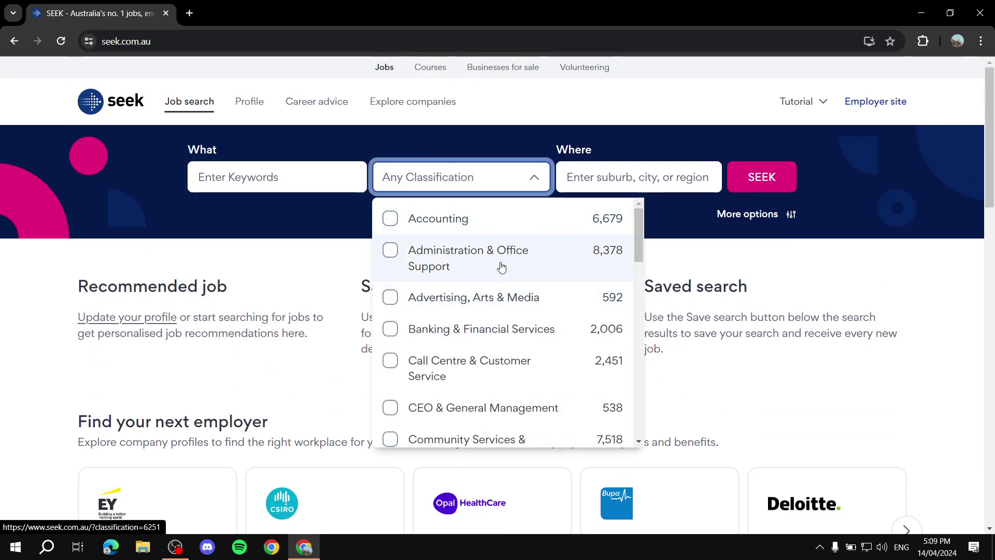
pyautogui.scroll(-6, 506, 264)
pyautogui.scroll(-3, 575, 306)
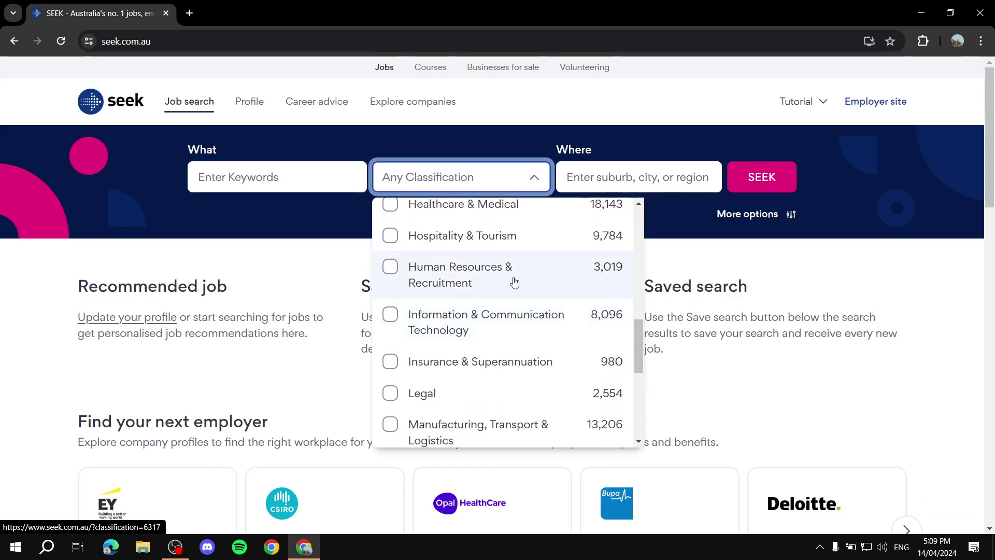
pyautogui.scroll(-5, 575, 278)
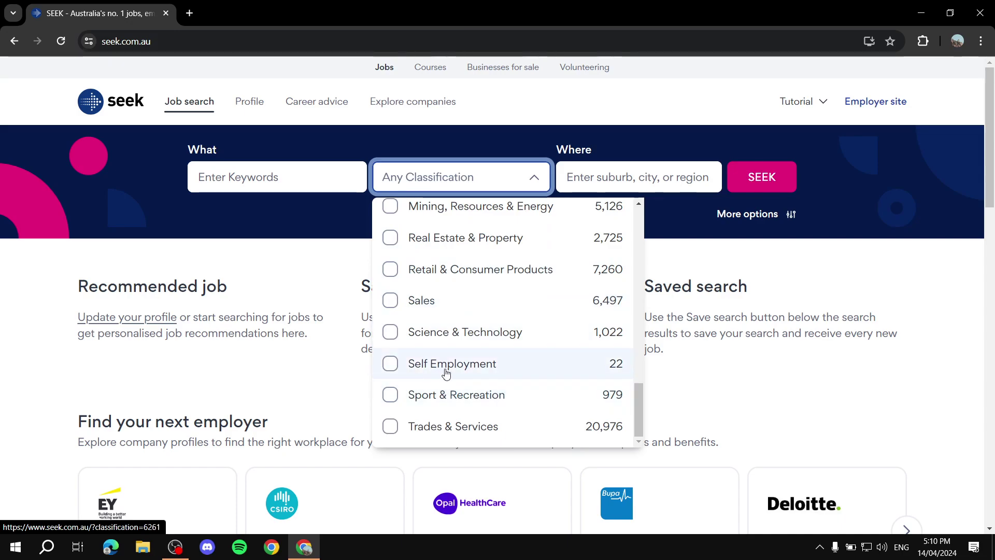
pyautogui.scroll(3, 446, 372)
pyautogui.scroll(5, 446, 373)
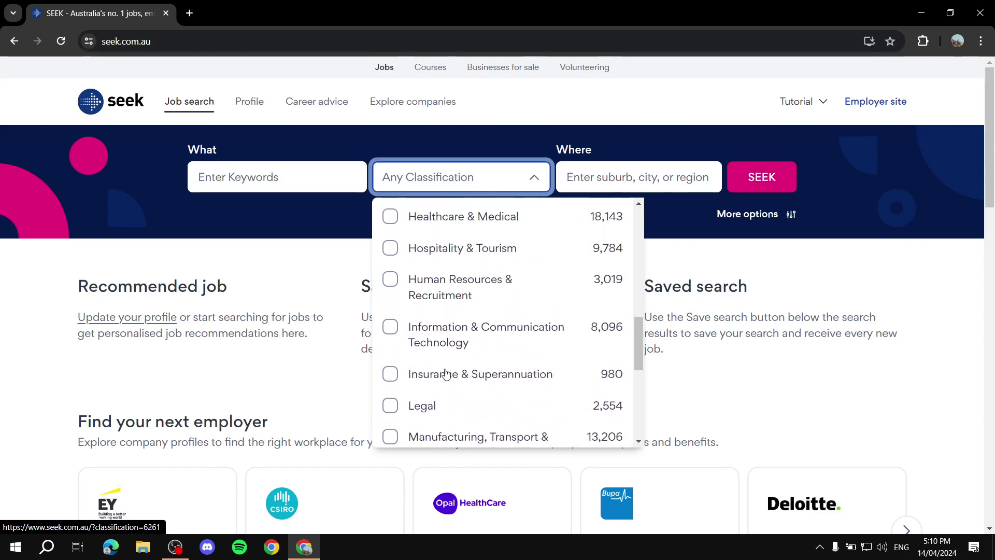
pyautogui.scroll(3, 487, 355)
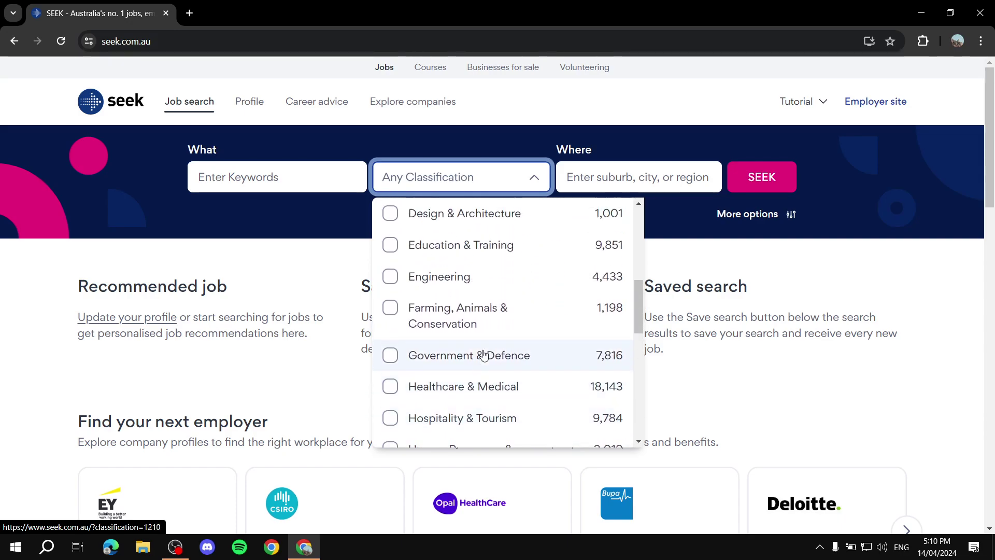
pyautogui.click(435, 285)
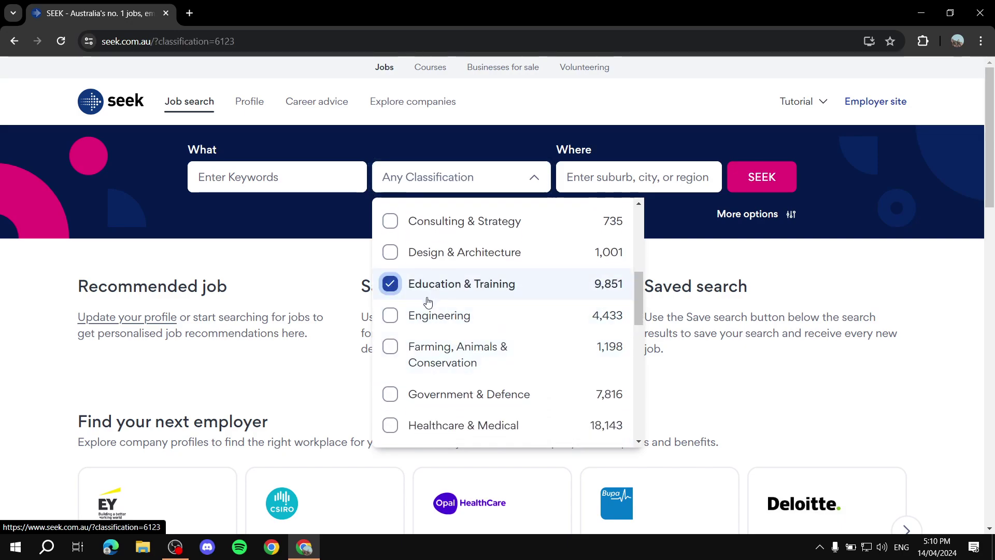
pyautogui.click(456, 177)
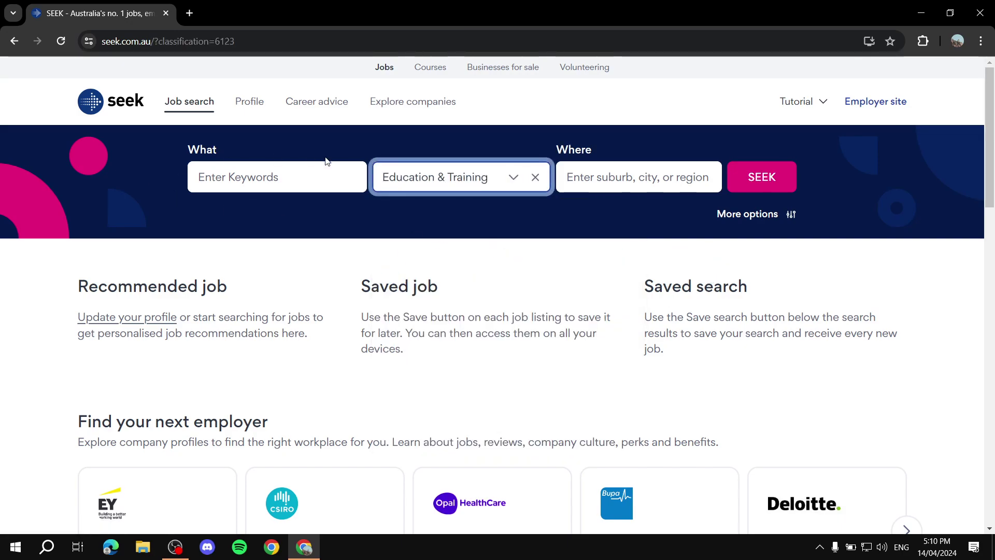
# Set the search location to Work from home
pyautogui.click(628, 189)
pyautogui.click(661, 177)
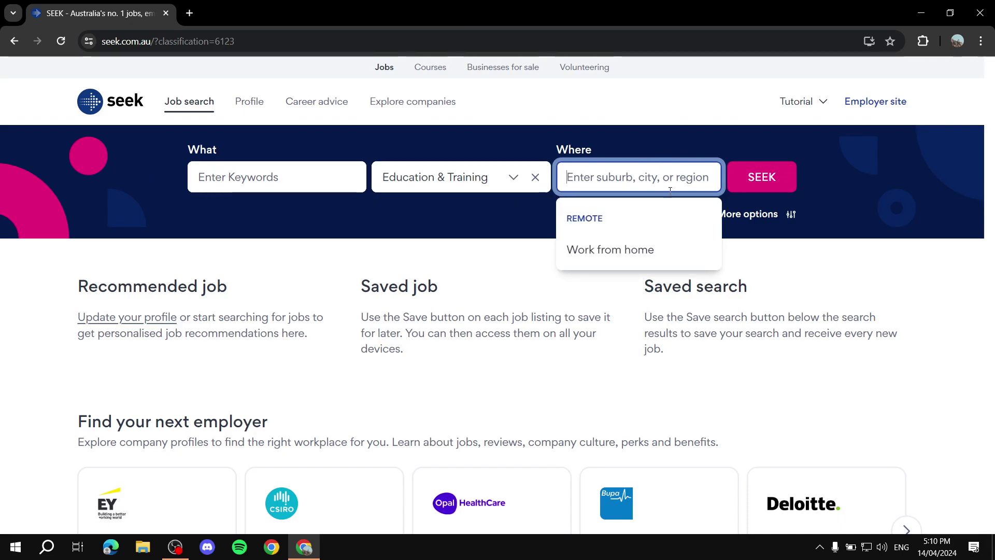
pyautogui.click(648, 250)
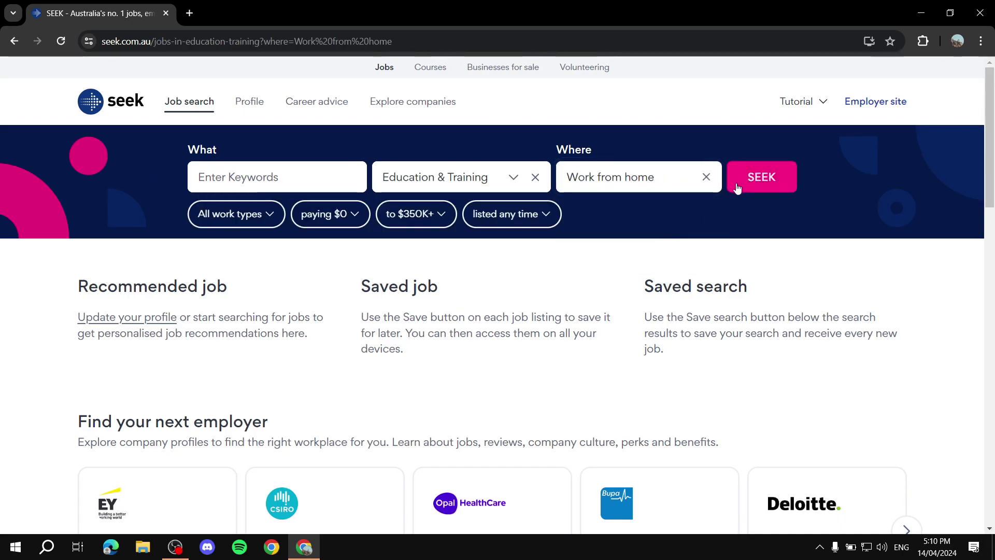
# Open the TeamKids Outside School Hours Care Coordinator (Director of Service) listing from the results
pyautogui.scroll(-5, 391, 260)
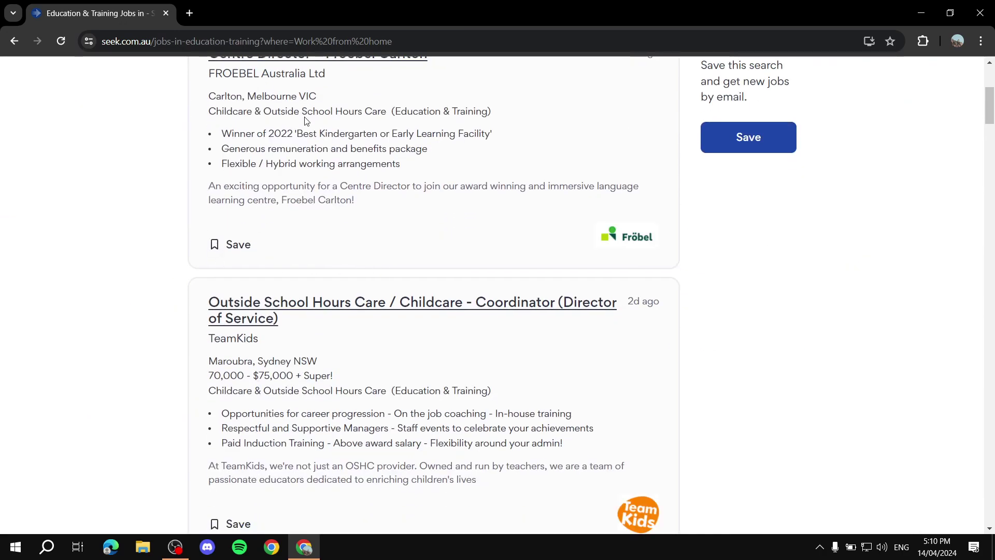
pyautogui.scroll(-7, 497, 138)
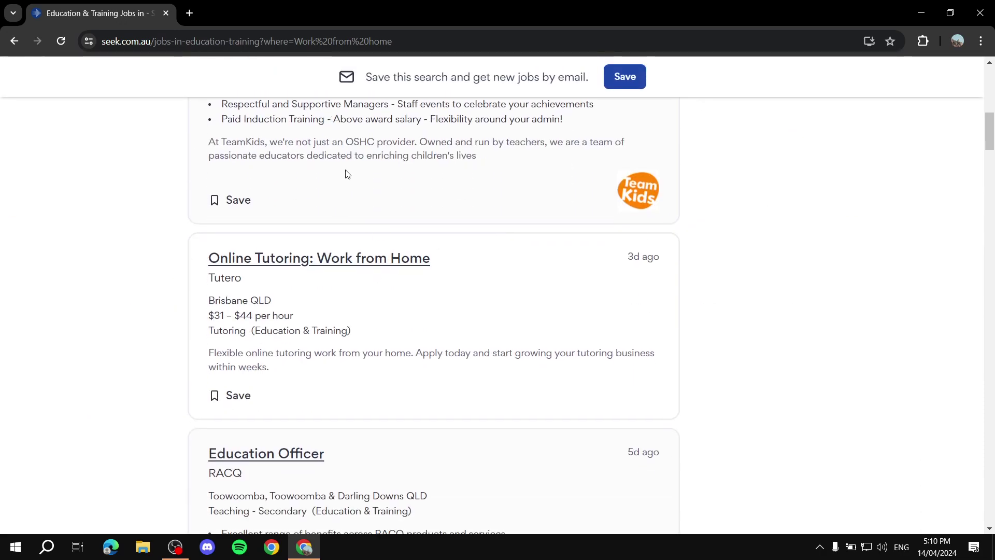
pyautogui.scroll(4, 368, 211)
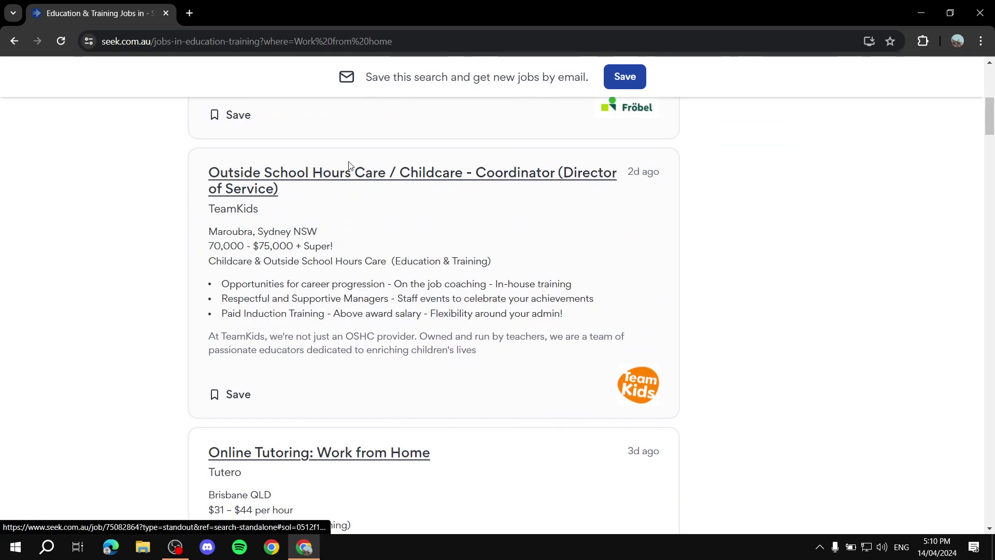
pyautogui.click(392, 176)
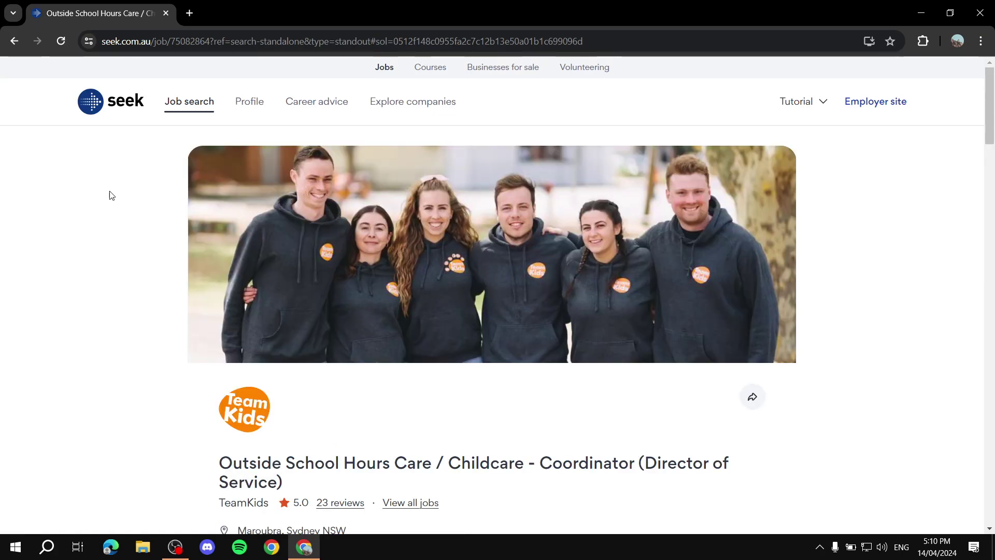
# Read through the TeamKids job description and perks
pyautogui.scroll(-6, 246, 211)
pyautogui.scroll(-3, 221, 262)
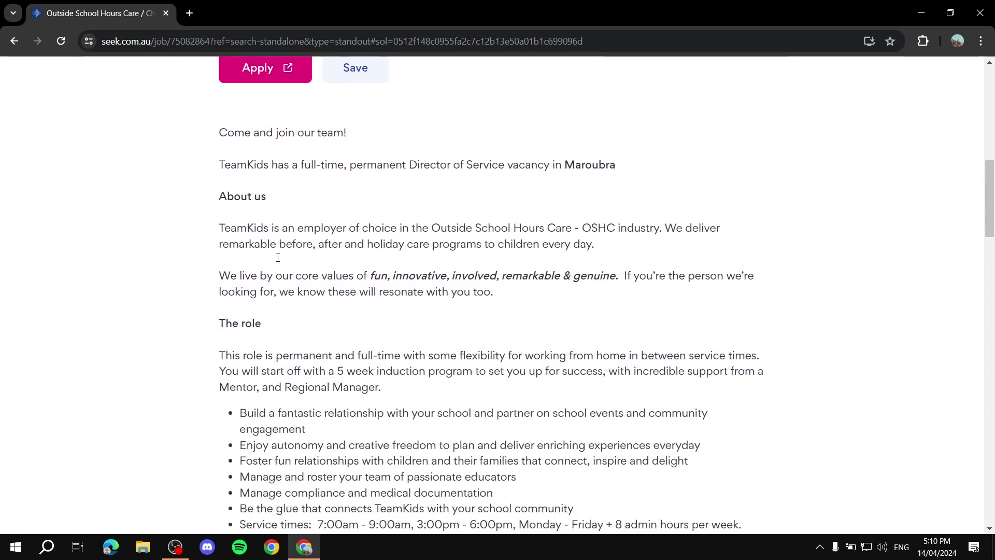
pyautogui.scroll(-3, 497, 312)
pyautogui.scroll(-5, 373, 310)
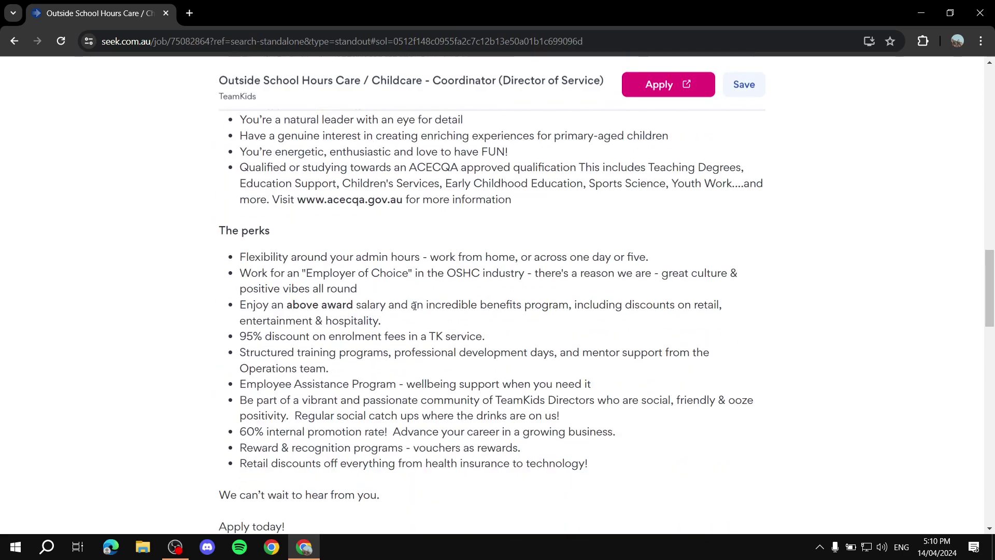
pyautogui.scroll(4, 582, 306)
pyautogui.scroll(-11, 508, 268)
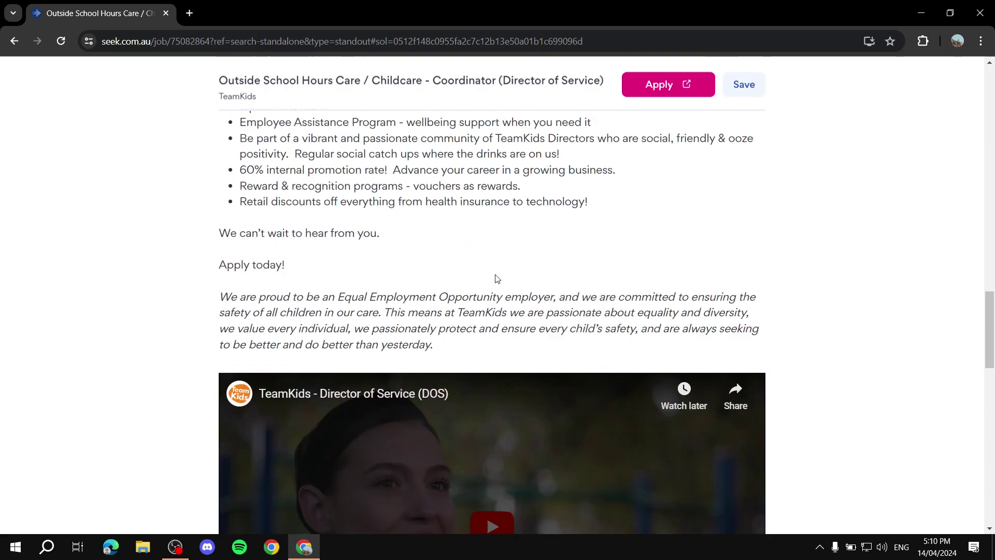
pyautogui.scroll(15, 528, 233)
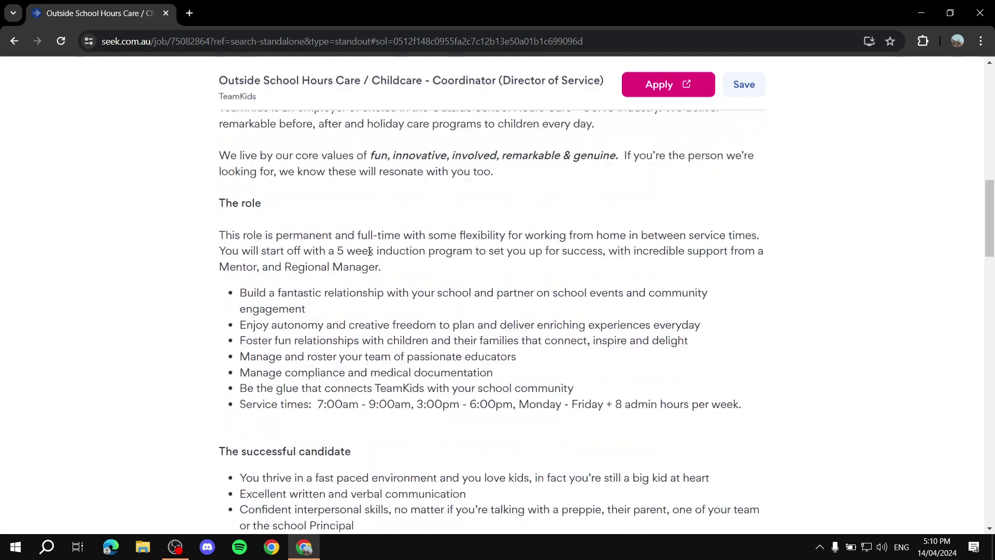
pyautogui.scroll(2, 370, 252)
pyautogui.scroll(-1, 373, 268)
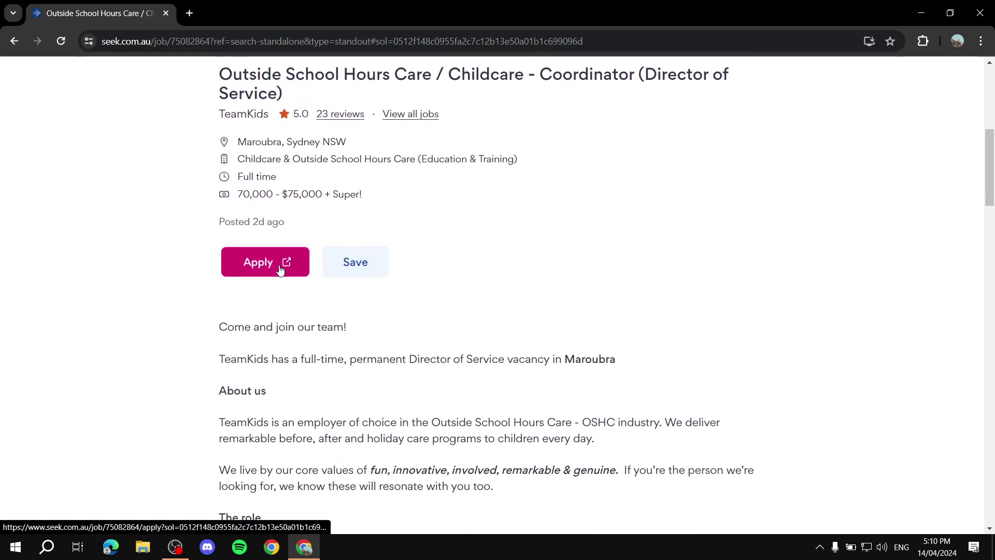
# Open the TeamKids application form on JobAdder and scroll through its personal details
pyautogui.click(284, 262)
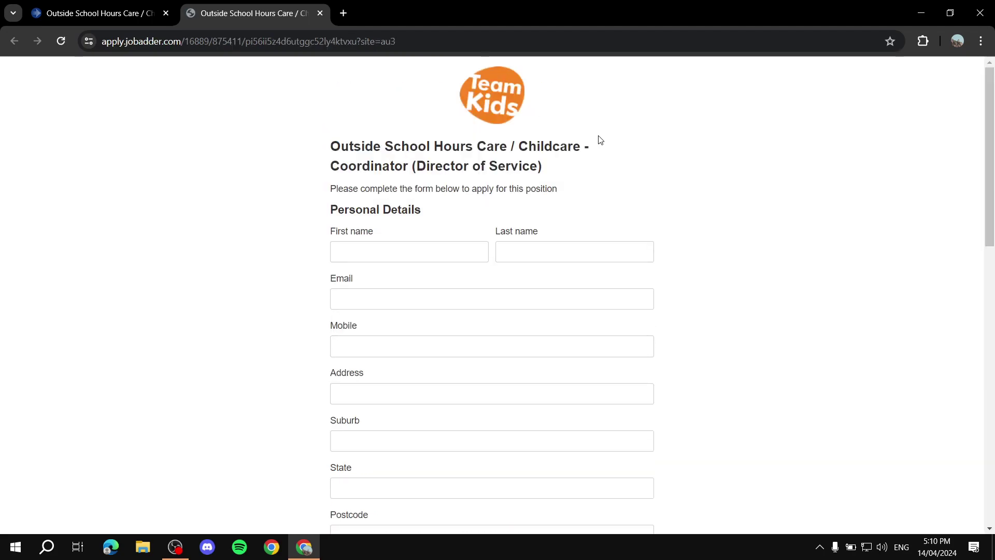
pyautogui.scroll(-5, 458, 250)
pyautogui.scroll(-5, 622, 197)
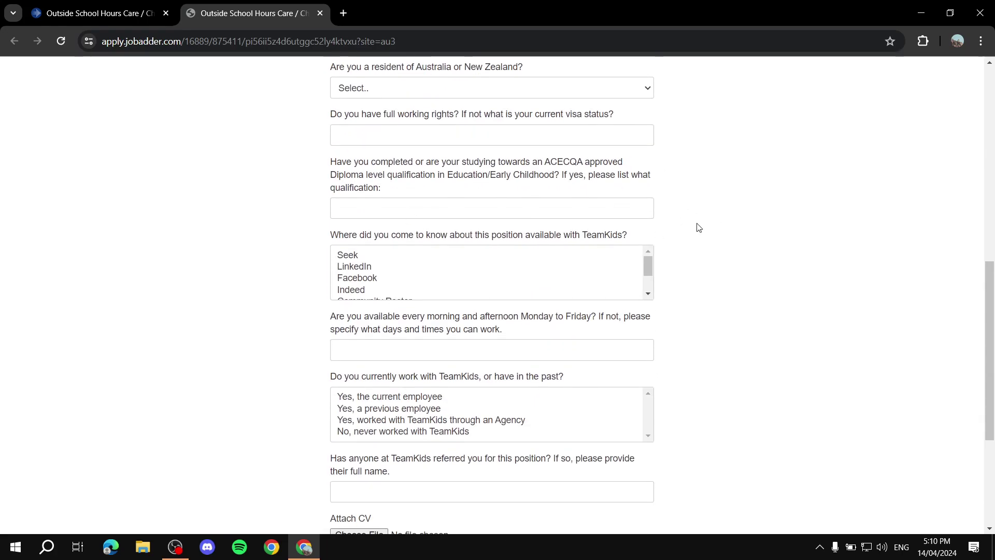
pyautogui.scroll(-5, 699, 227)
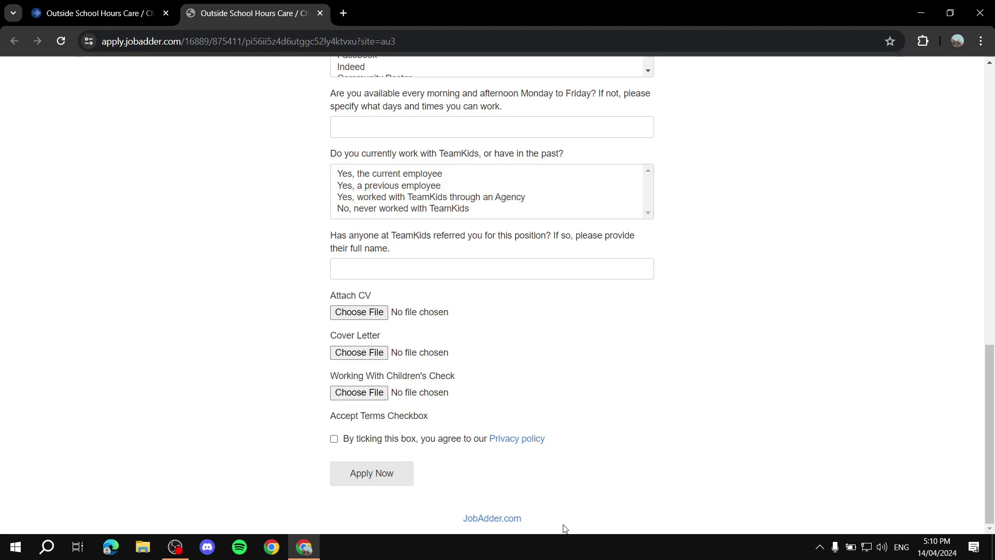
# Try submitting the empty form with Apply Now and review the flagged fields
pyautogui.click(373, 474)
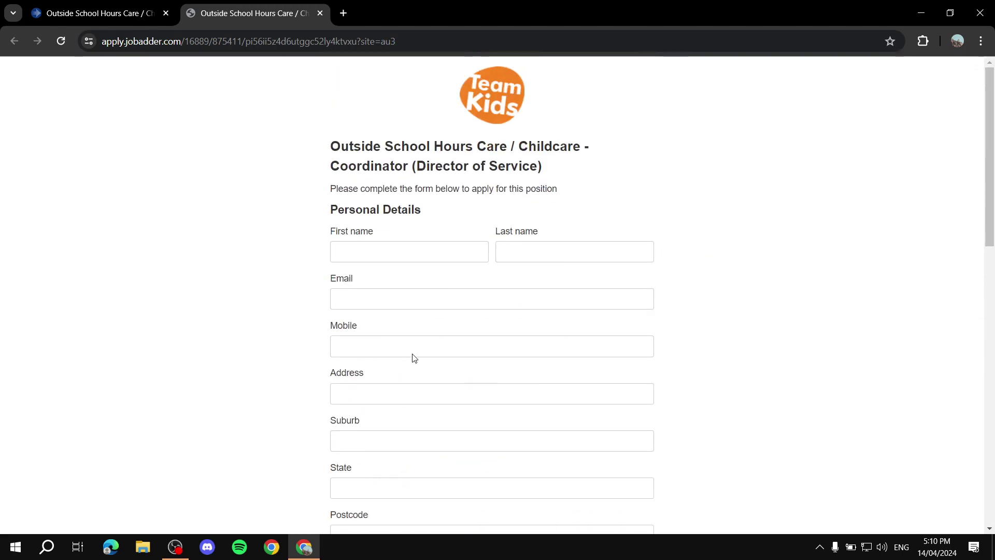
pyautogui.scroll(-12, 466, 282)
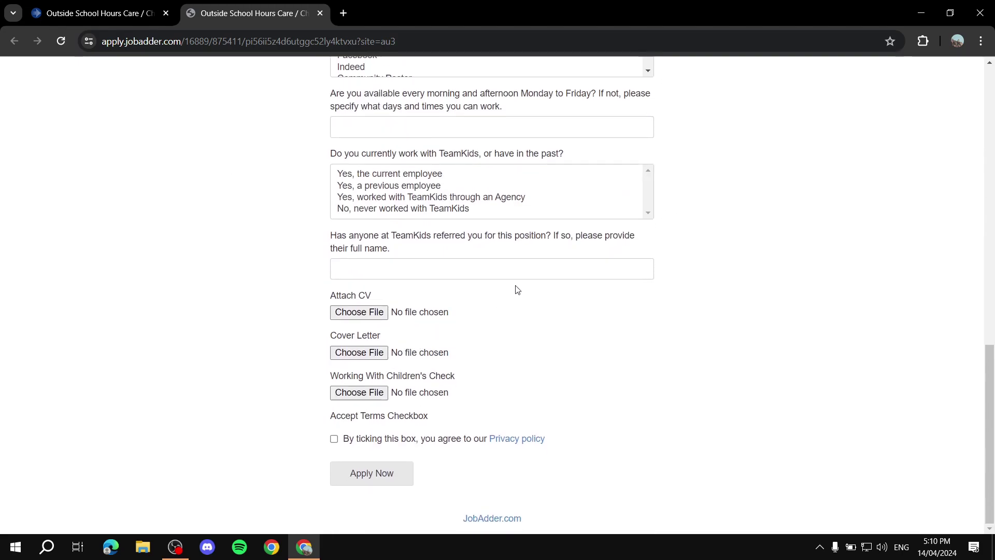
pyautogui.scroll(5, 527, 261)
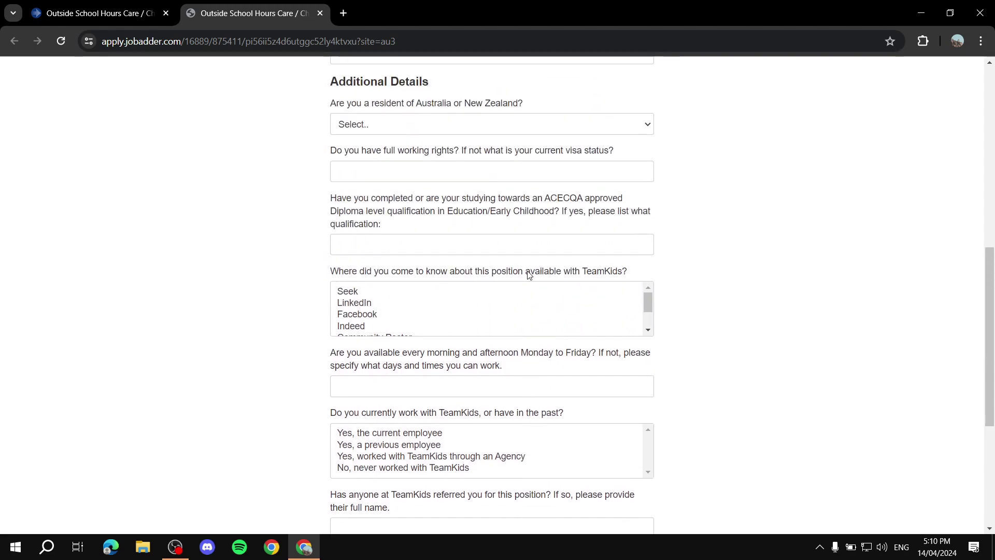
pyautogui.scroll(-4, 550, 260)
pyautogui.scroll(13, 560, 260)
pyautogui.scroll(-8, 559, 265)
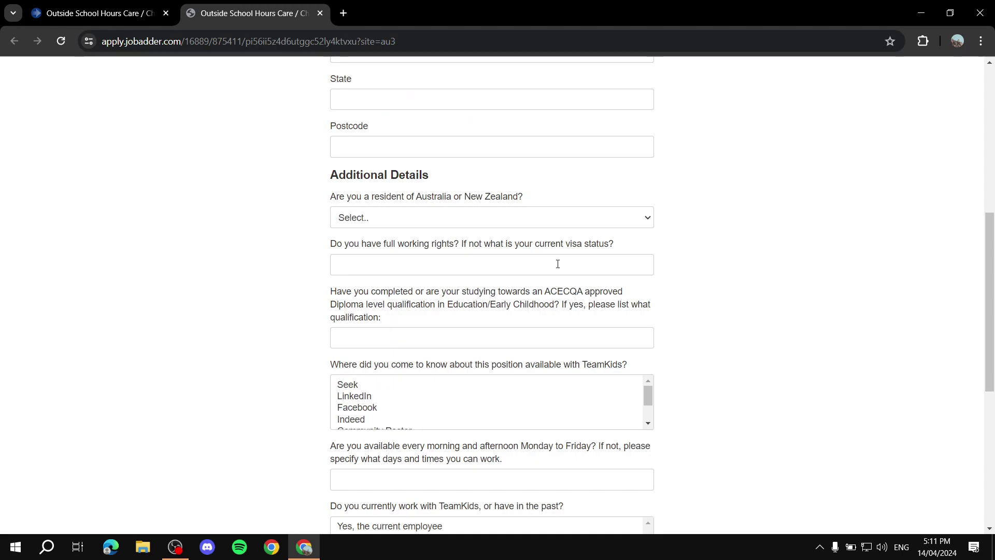
pyautogui.scroll(-5, 557, 263)
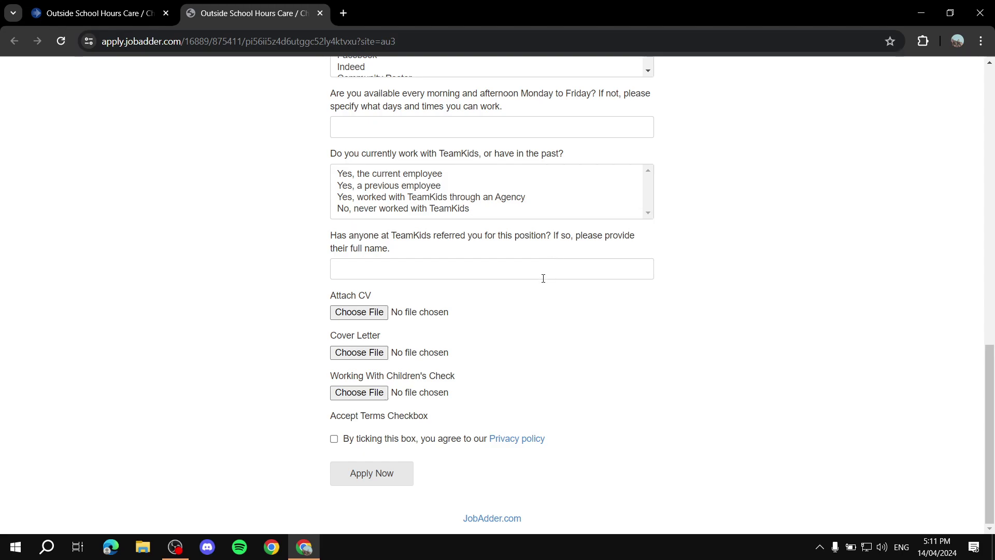
# Jump back to the top of the form and scan it again down to the attachments
pyautogui.press('Home')
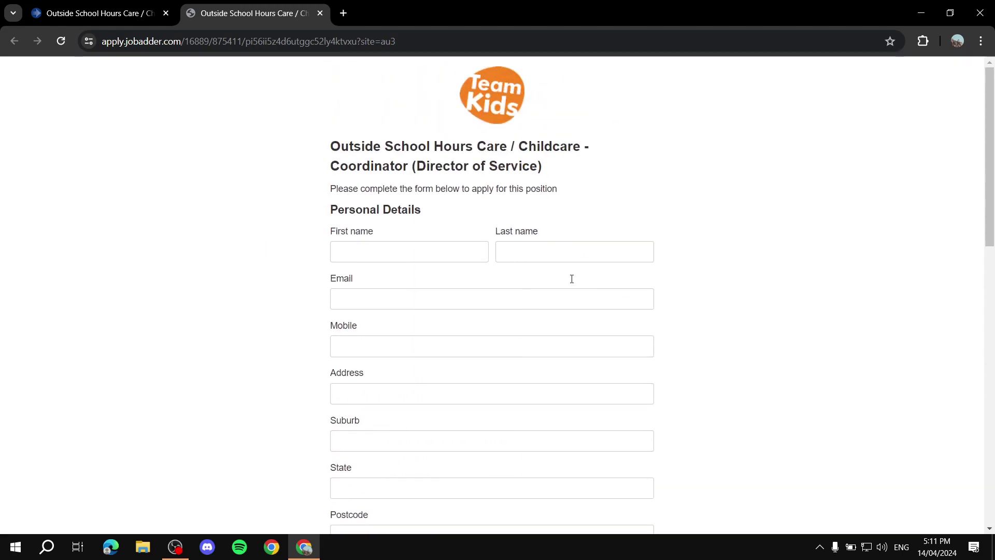
pyautogui.scroll(-5, 316, 256)
pyautogui.scroll(5, 502, 178)
pyautogui.scroll(-9, 420, 269)
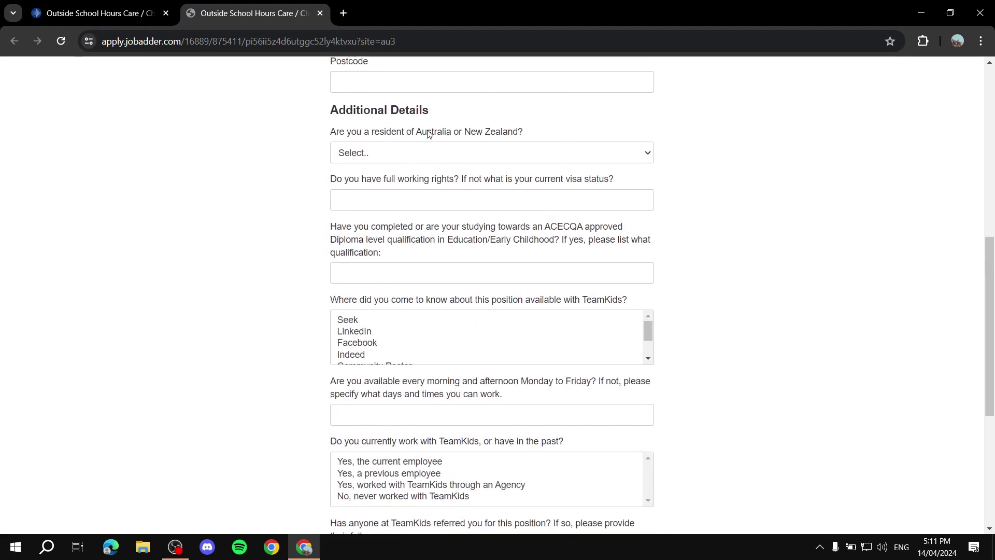
pyautogui.scroll(-5, 436, 151)
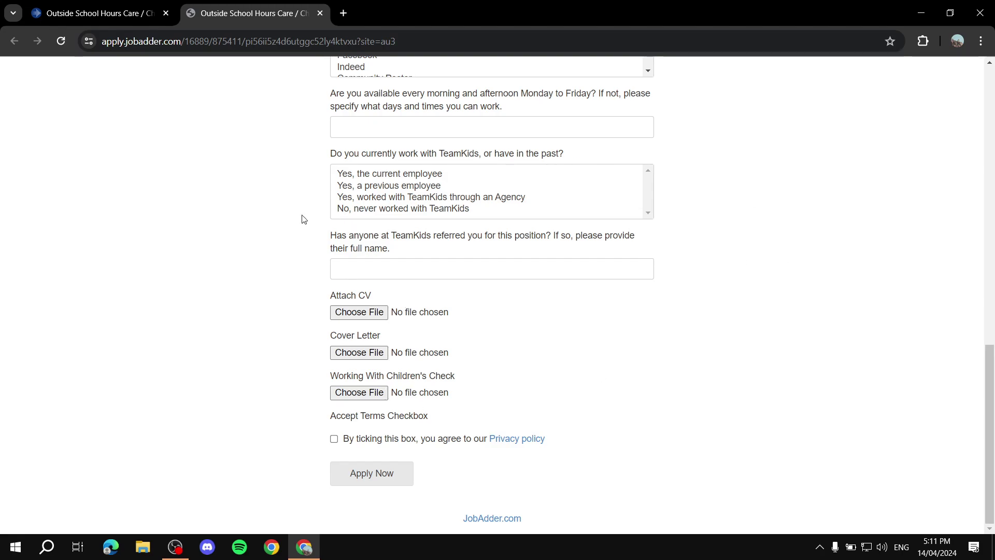
pyautogui.scroll(8, 2, 98)
pyautogui.scroll(3, 2, 98)
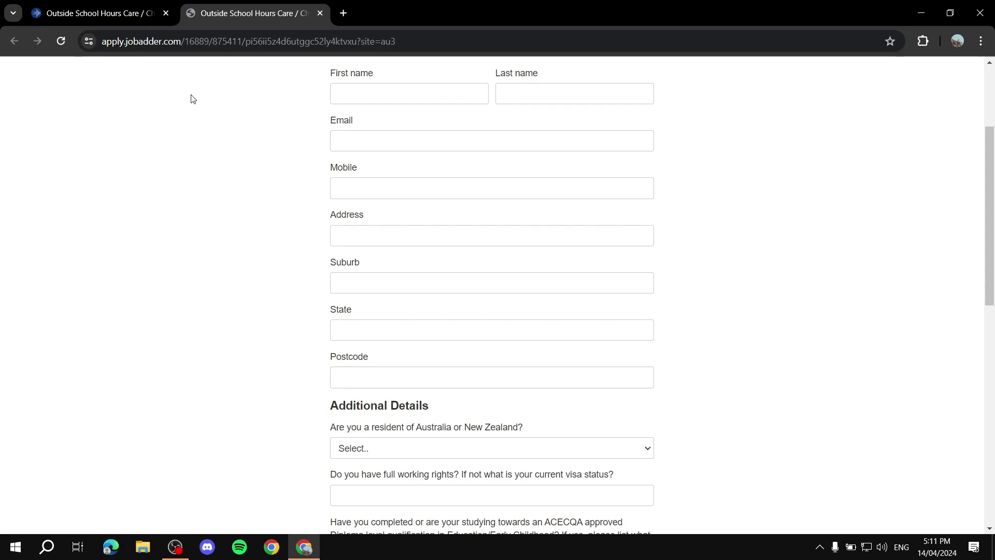
# Close the JobAdder tab and go back past the search results to SEEK's home page
pyautogui.click(319, 13)
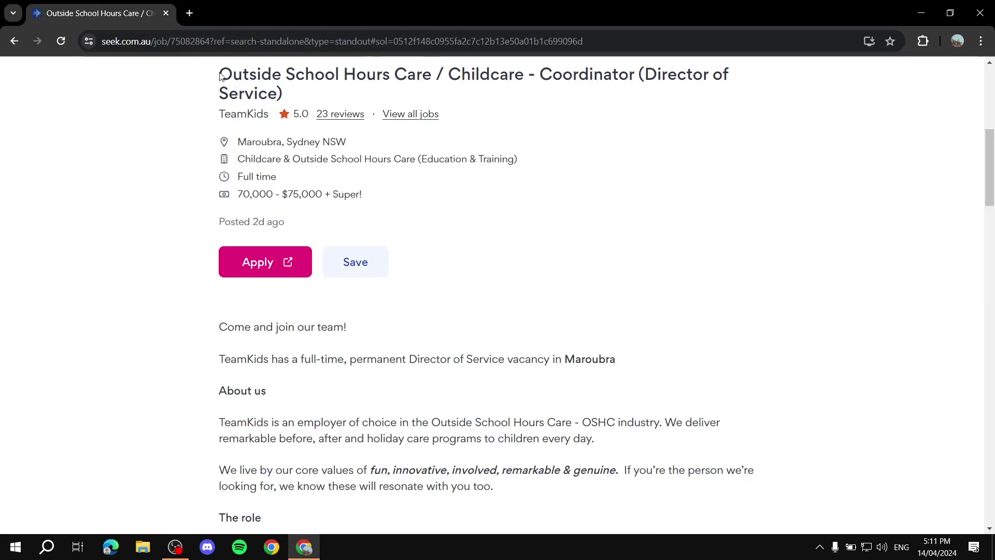
pyautogui.click(19, 43)
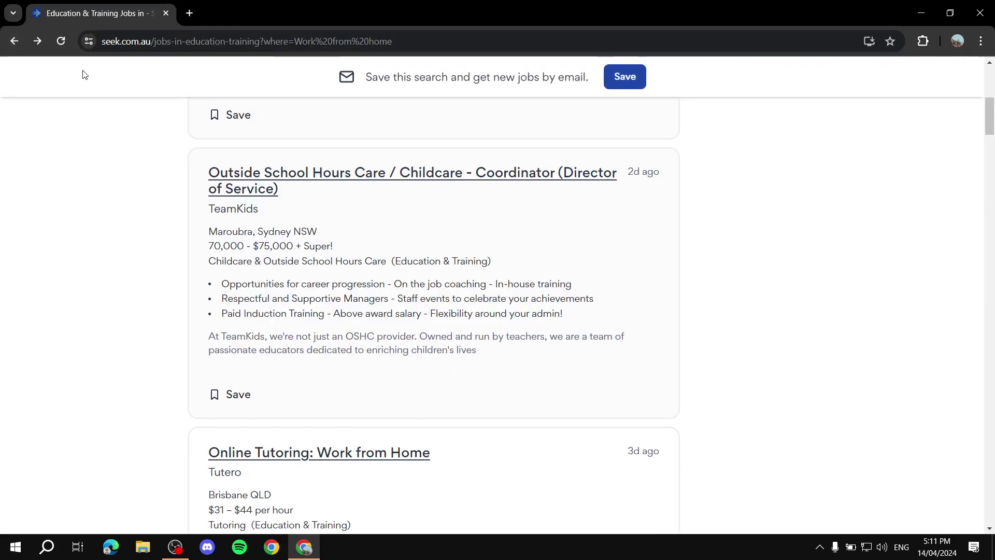
pyautogui.hotkey('alt', 'Left')
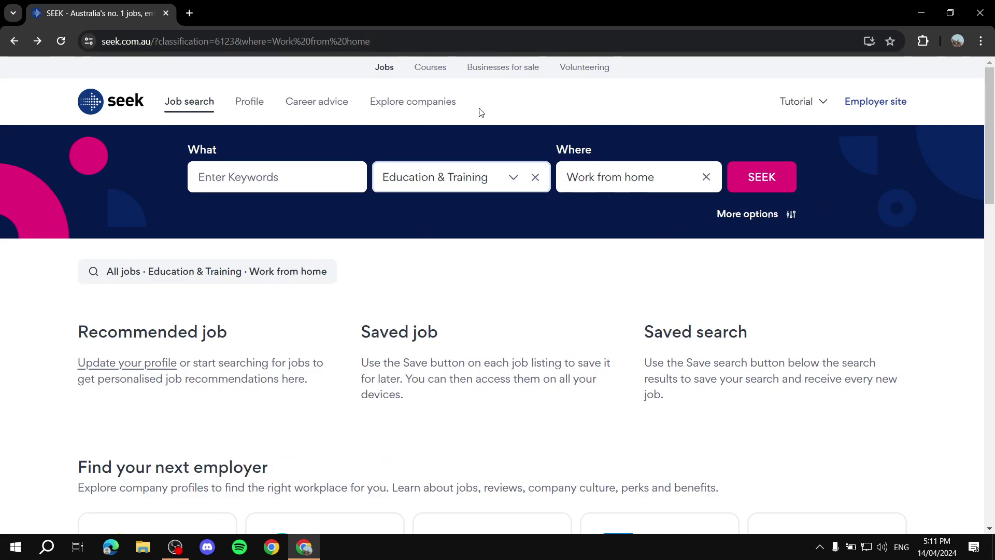
pyautogui.scroll(-7, 822, 315)
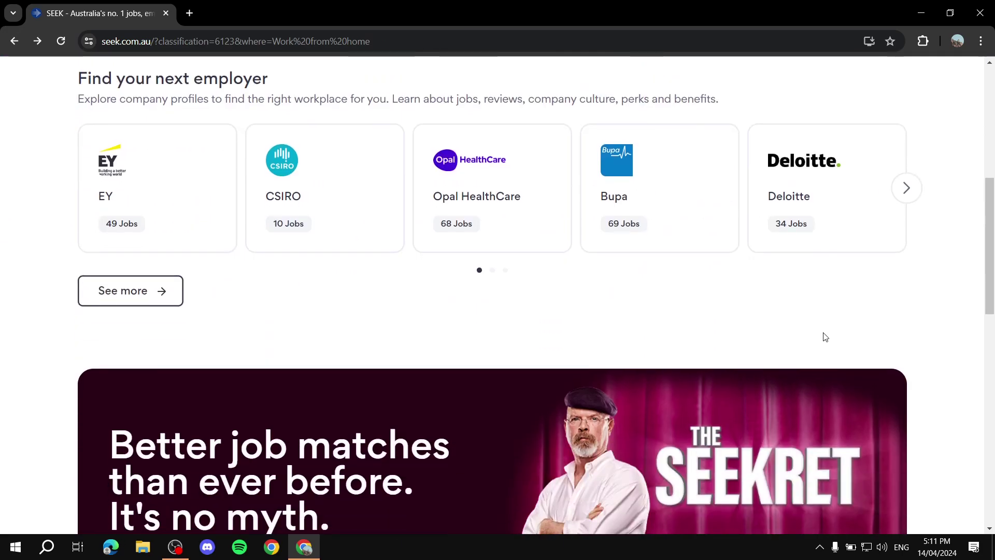
pyautogui.scroll(1, 872, 237)
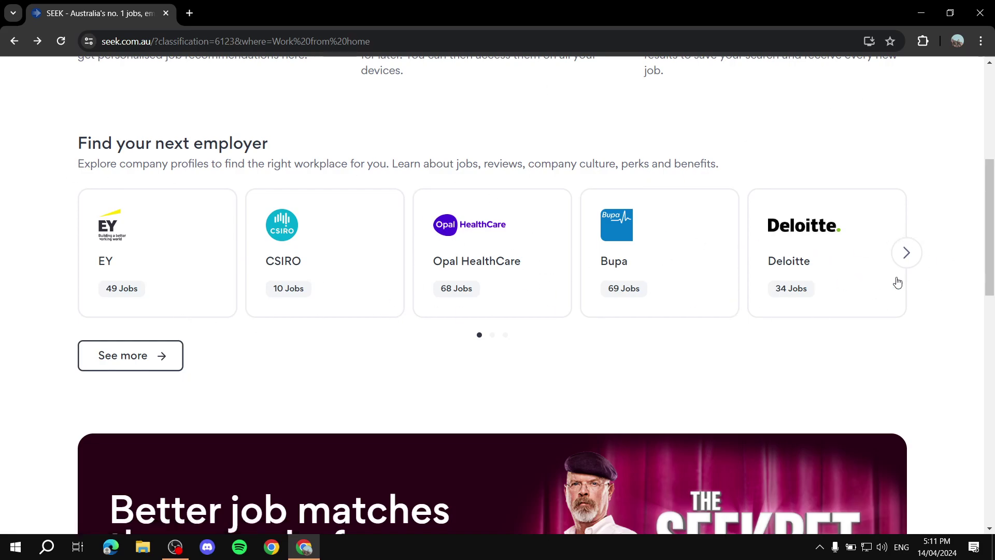
pyautogui.click(907, 252)
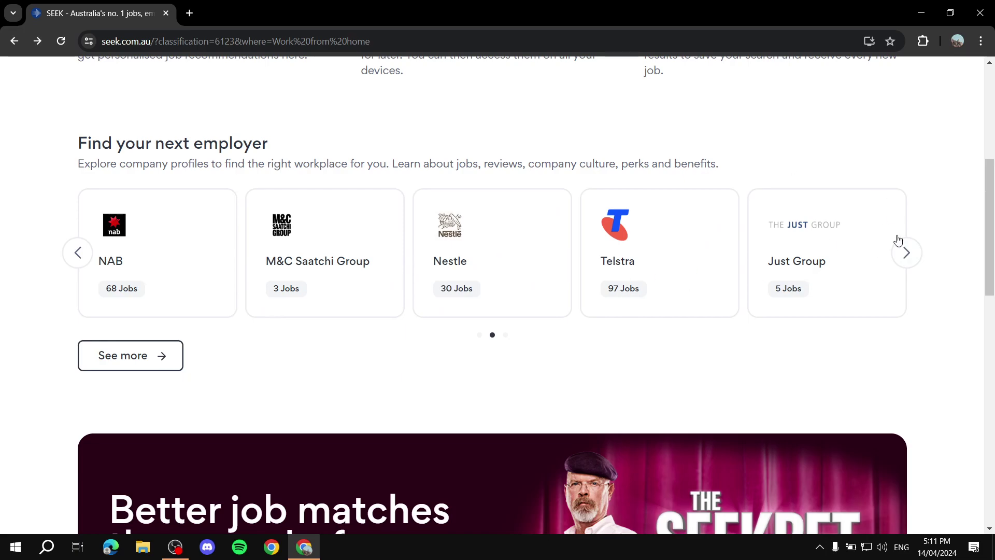
pyautogui.scroll(6, 536, 277)
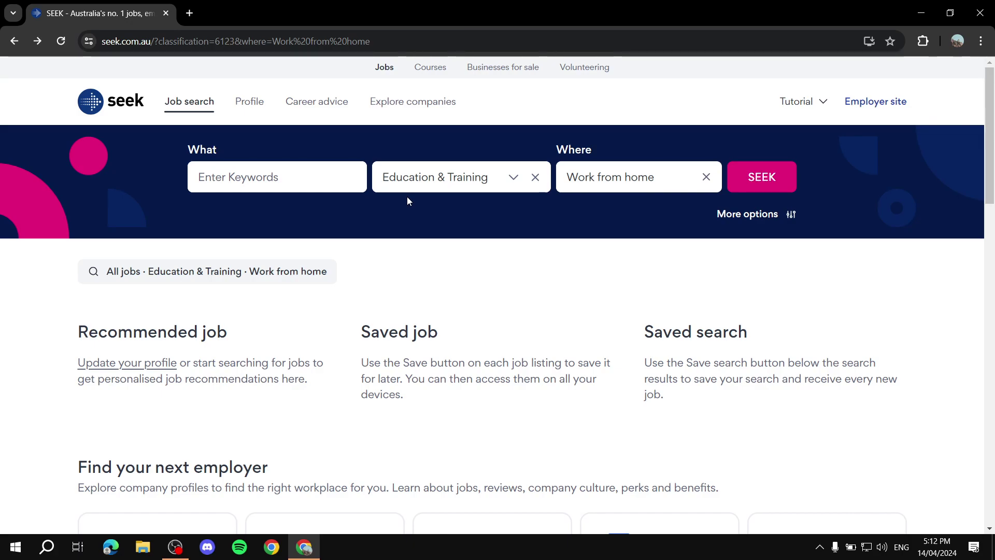
pyautogui.scroll(-6, 498, 258)
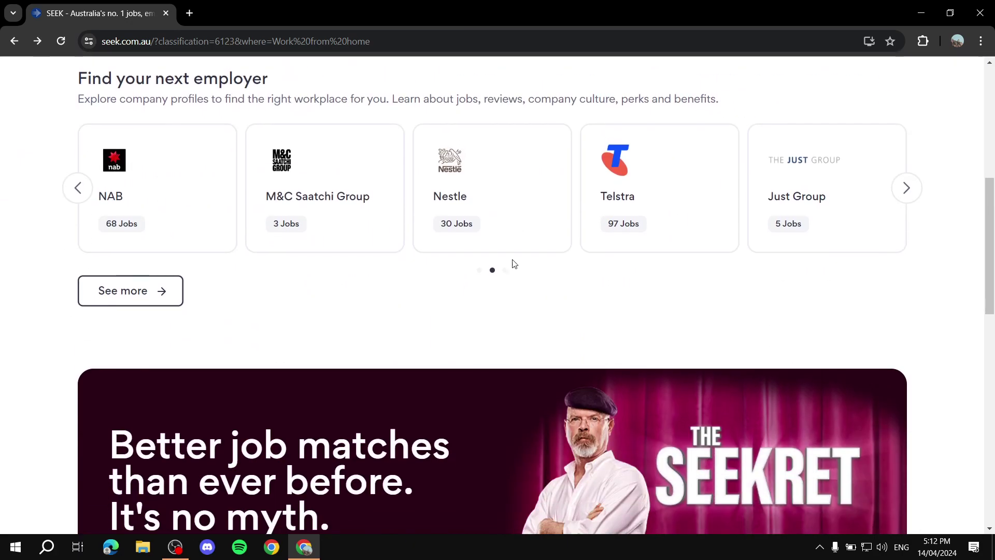
pyautogui.scroll(6, 579, 229)
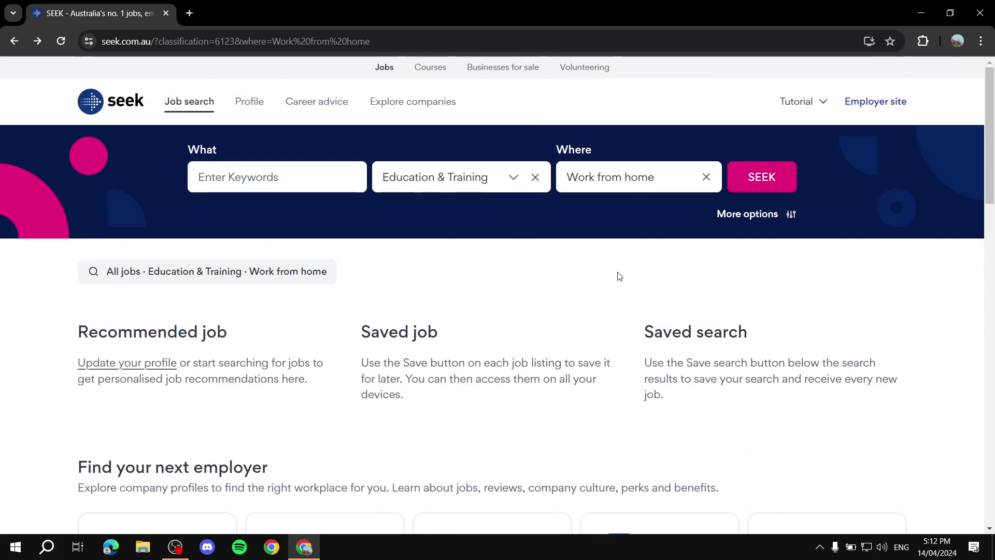
pyautogui.scroll(-5, 404, 282)
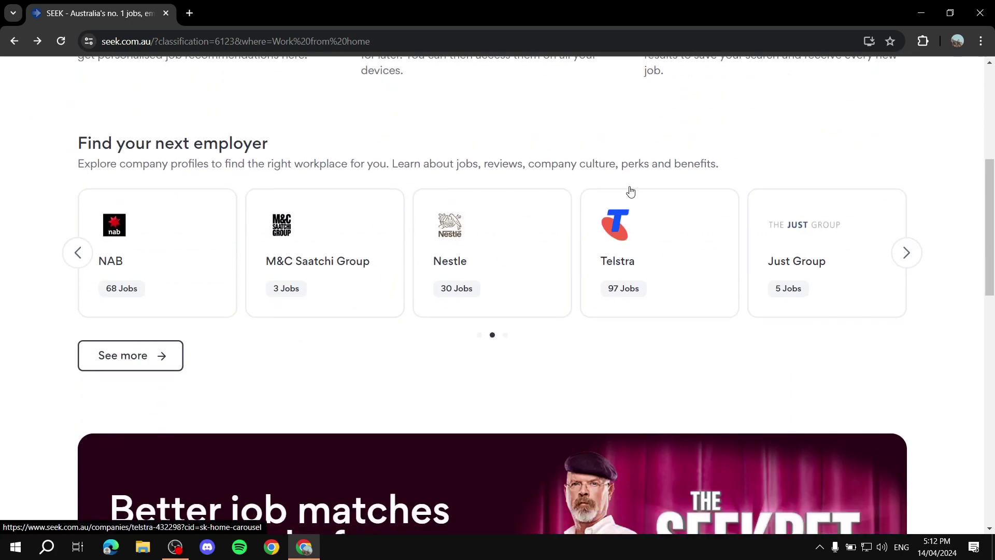
pyautogui.scroll(5, 591, 156)
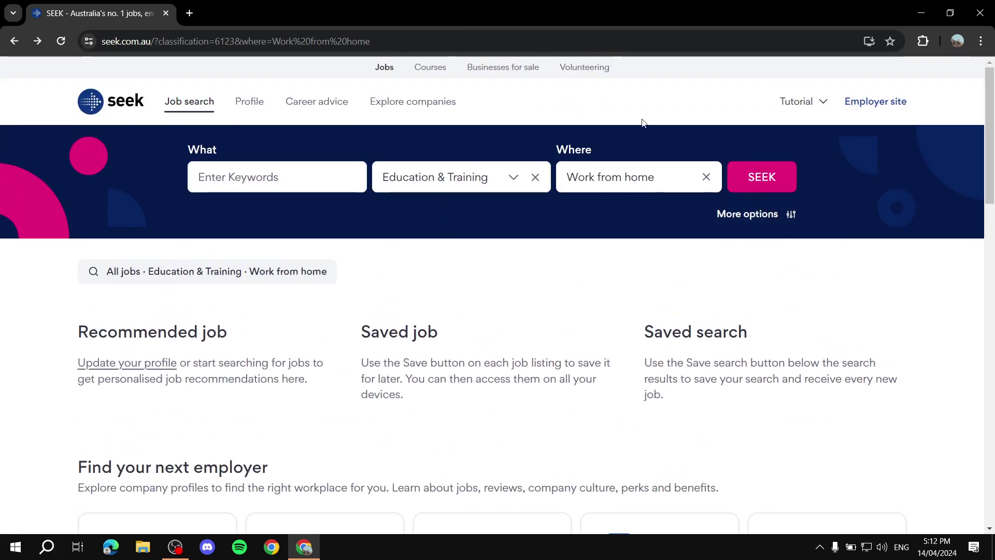